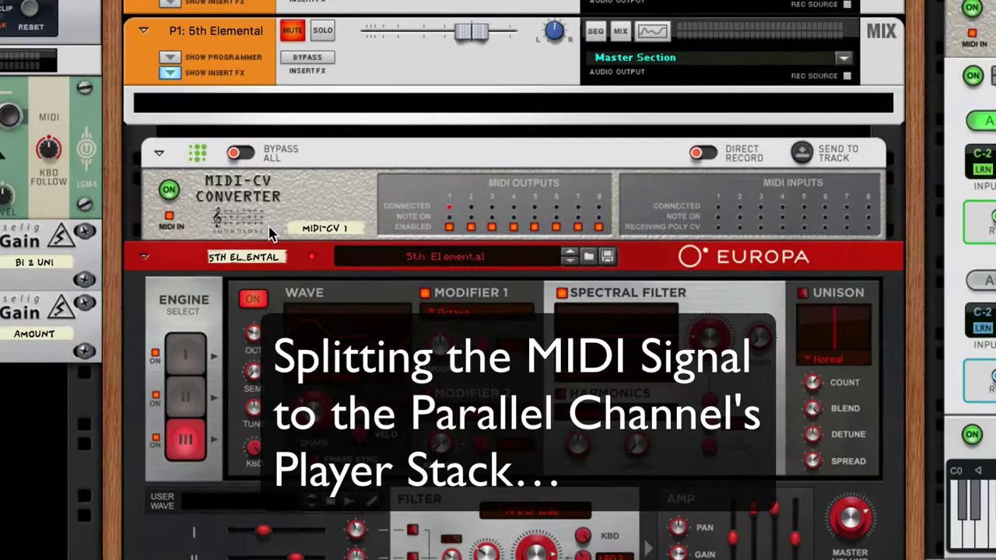
Flip the rack to its rear view to show the MIDI-CV converter and Europa cabling.
key(Tab)
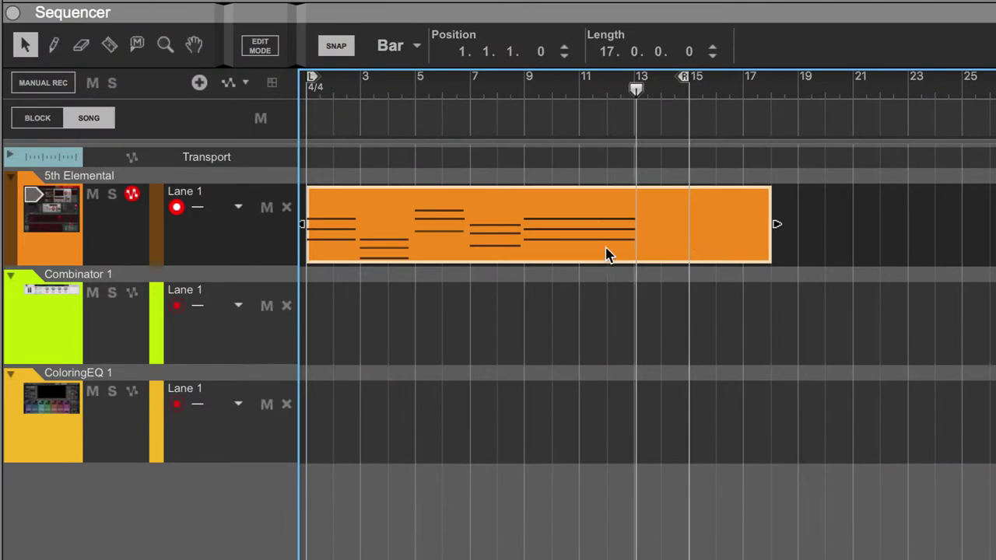
Shorten the 5th Elemental clip from bar 18 to end at bar 15 (length 14.0.0.0).
drag(770, 224, 686, 240)
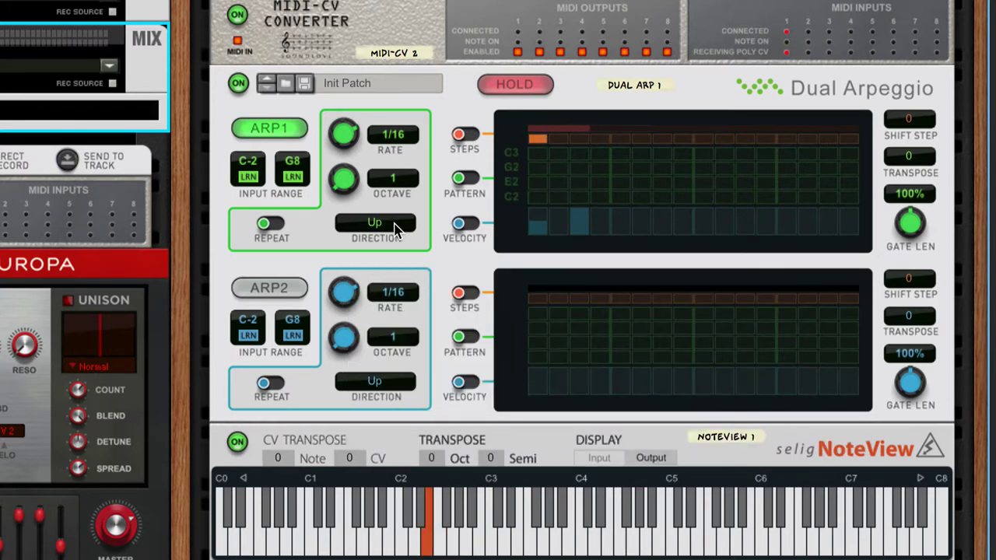
Set NoteView's transpose to +7 semitones, with the octave transpose returned to 0.
click(432, 461)
drag(433, 460, 434, 448)
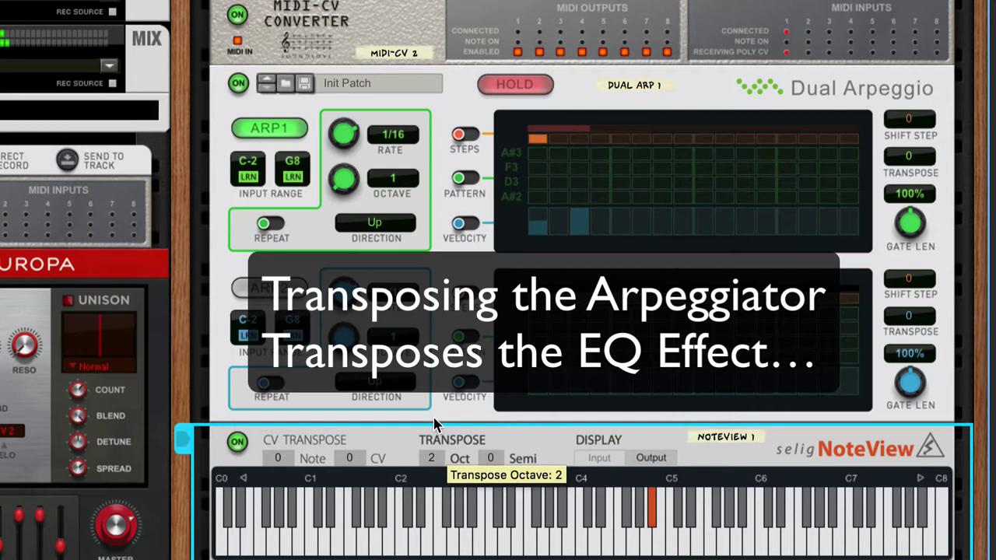
drag(434, 426, 431, 473)
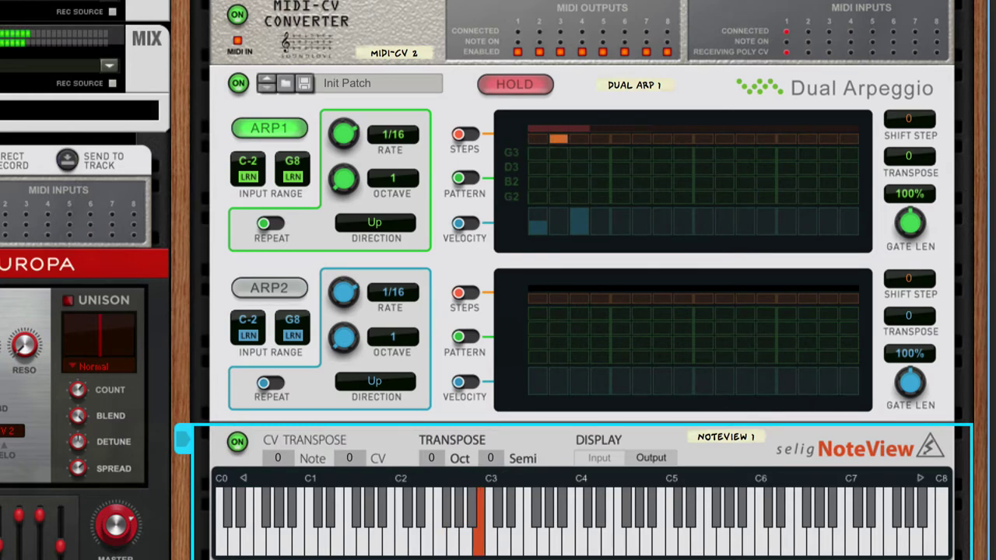
drag(492, 461, 498, 381)
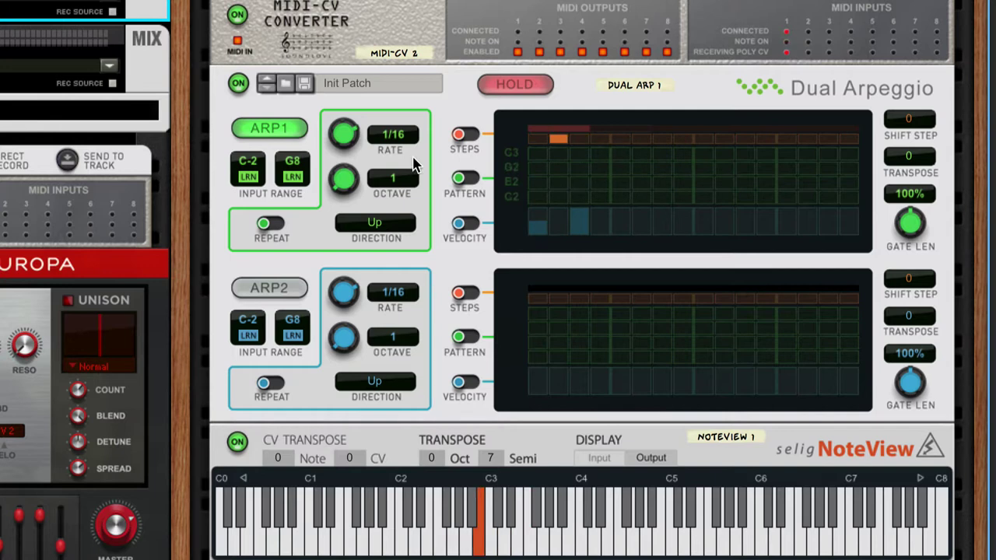
Give Arp 1 a 2-octave Up+Down range, and set NoteView to +1 octave, 0 semitones.
click(343, 182)
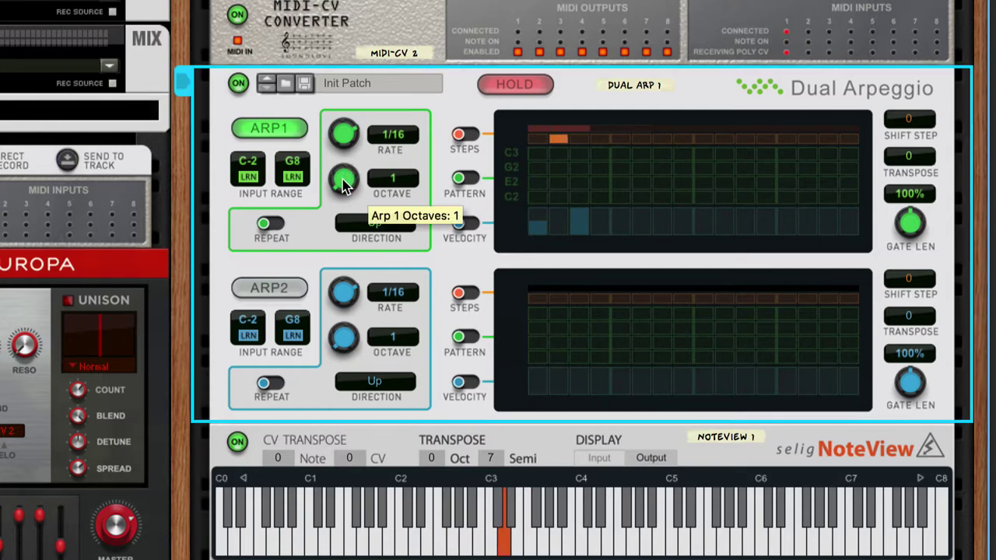
drag(343, 182, 344, 129)
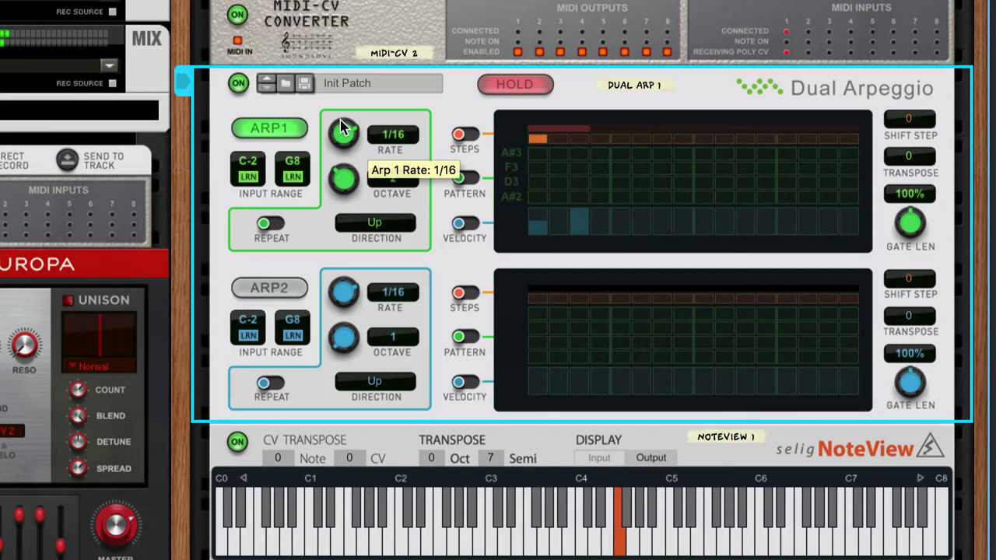
click(360, 225)
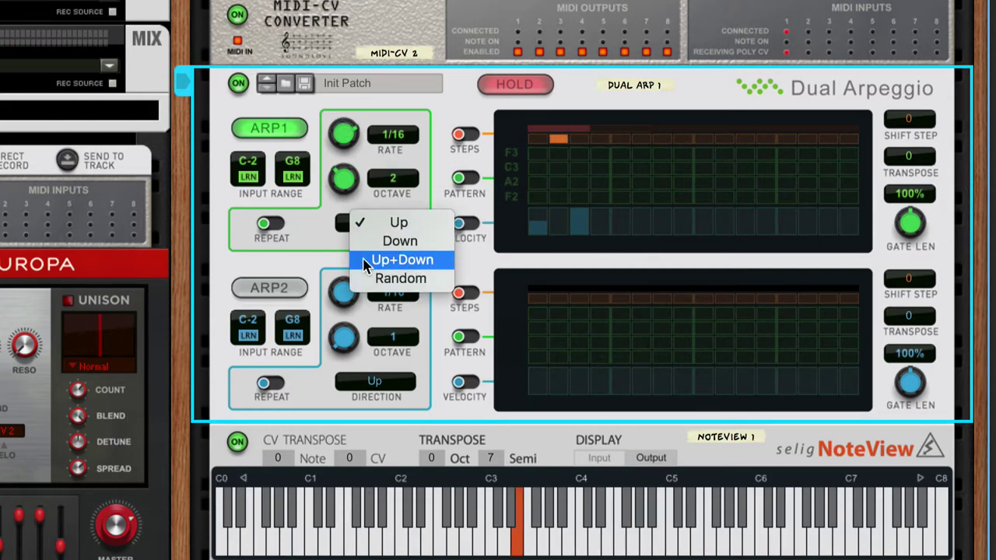
click(363, 260)
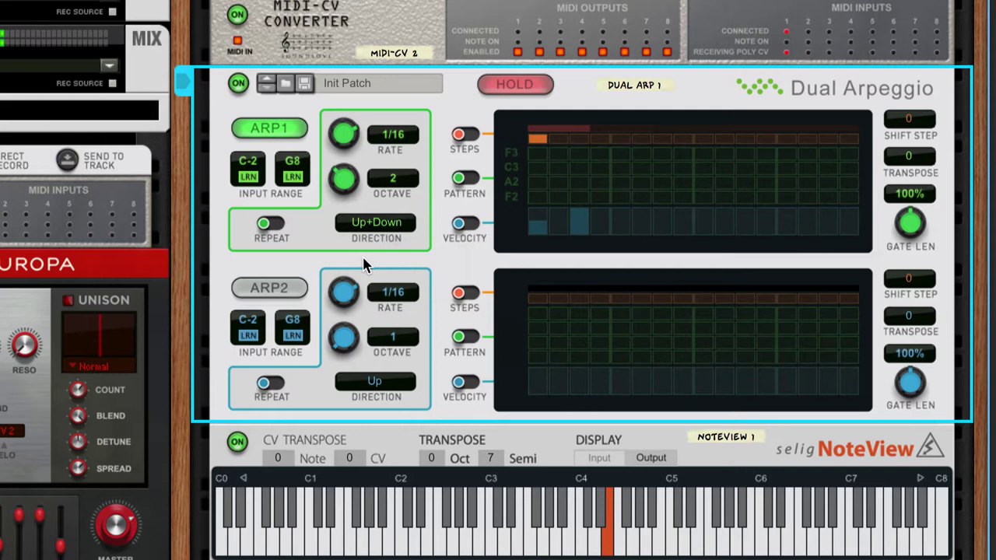
click(495, 459)
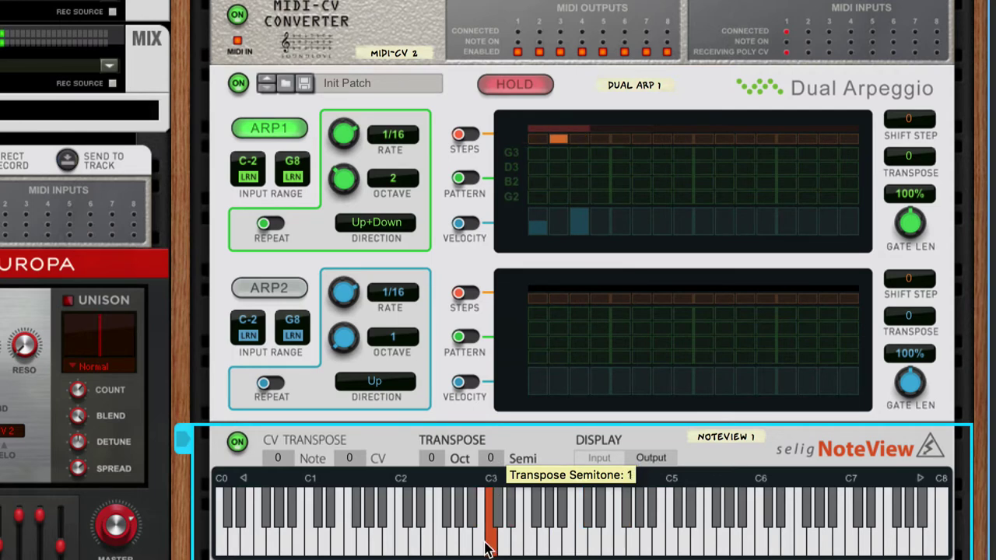
drag(436, 457, 436, 441)
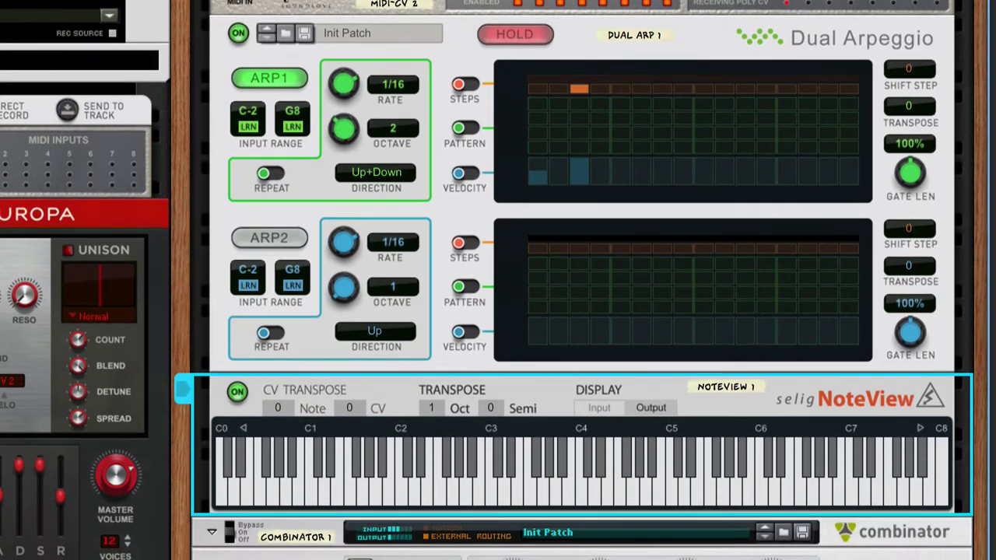
At the ColoringEQ, unsolo band 3, stop playback, then solo the Parametric 3 band again.
scroll(513, 267, down, 10)
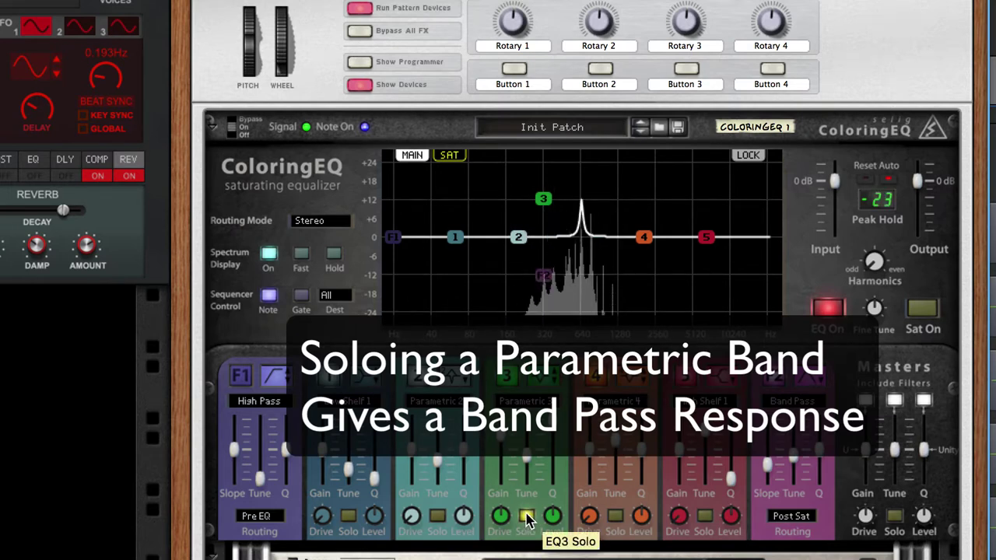
click(526, 516)
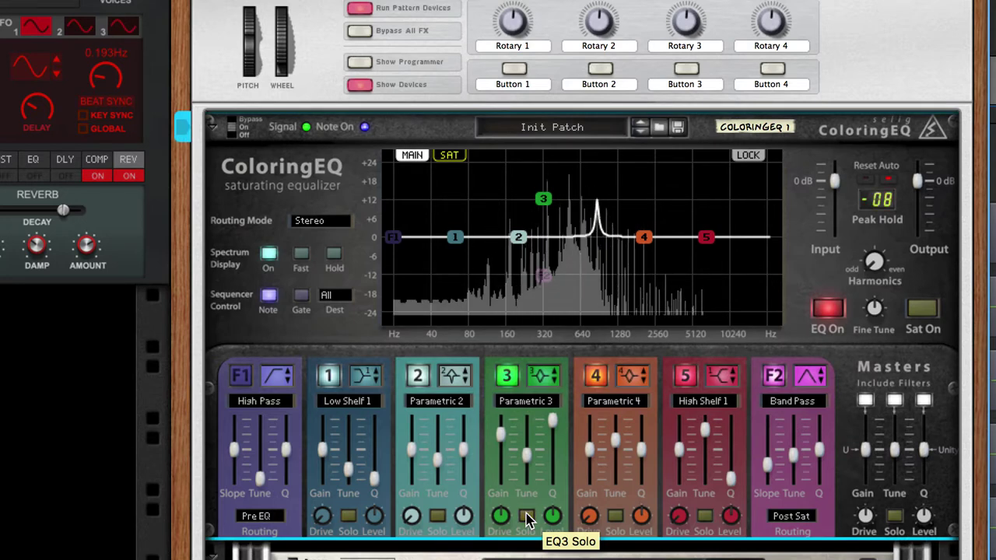
key(space)
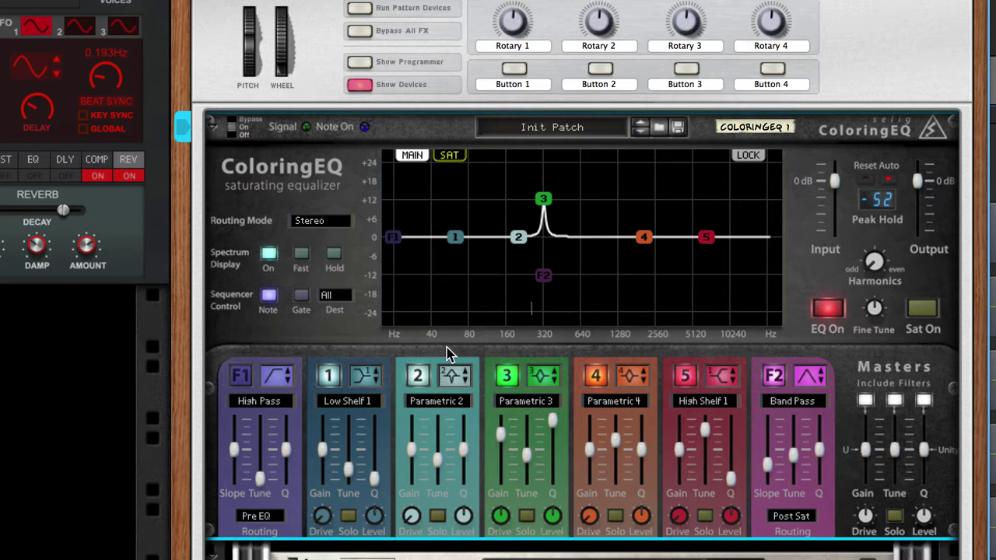
click(526, 517)
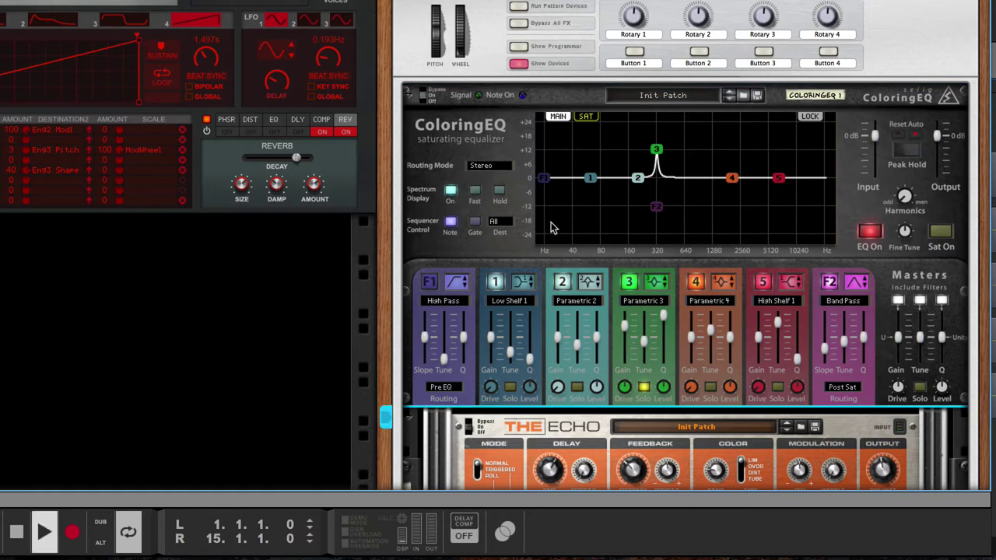
With playback running, enable ColoringEQ saturation, show the SAT view, and keep F2 routed Post Sat.
key(space)
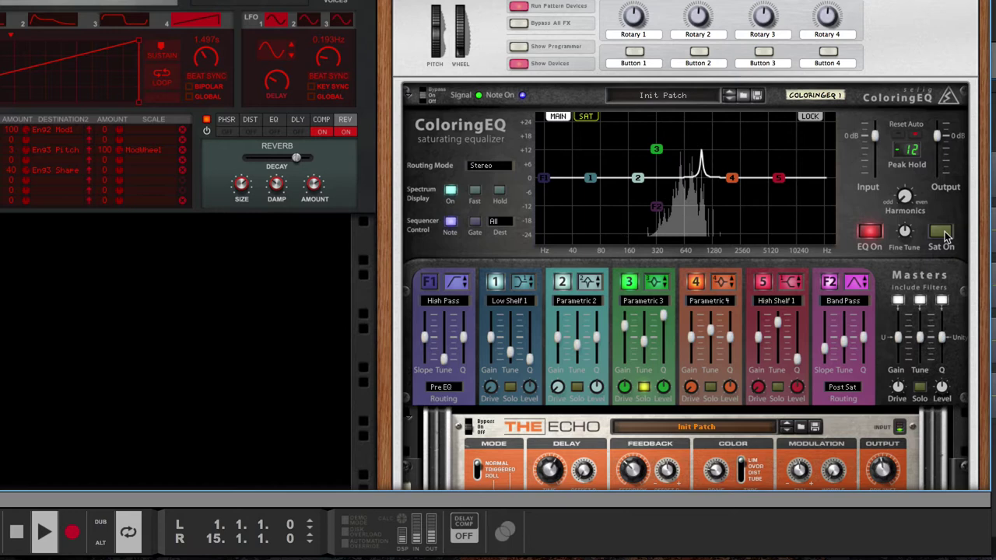
click(942, 234)
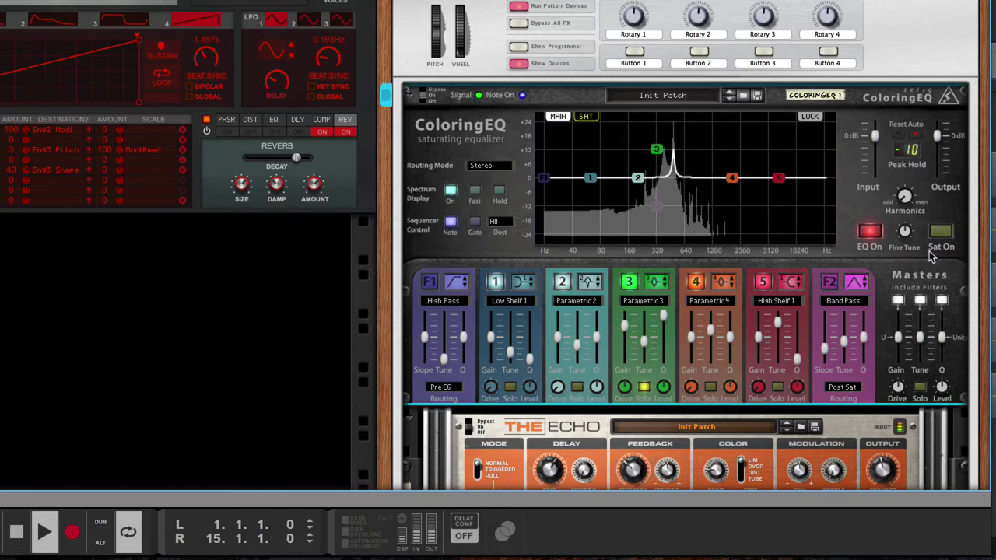
click(940, 234)
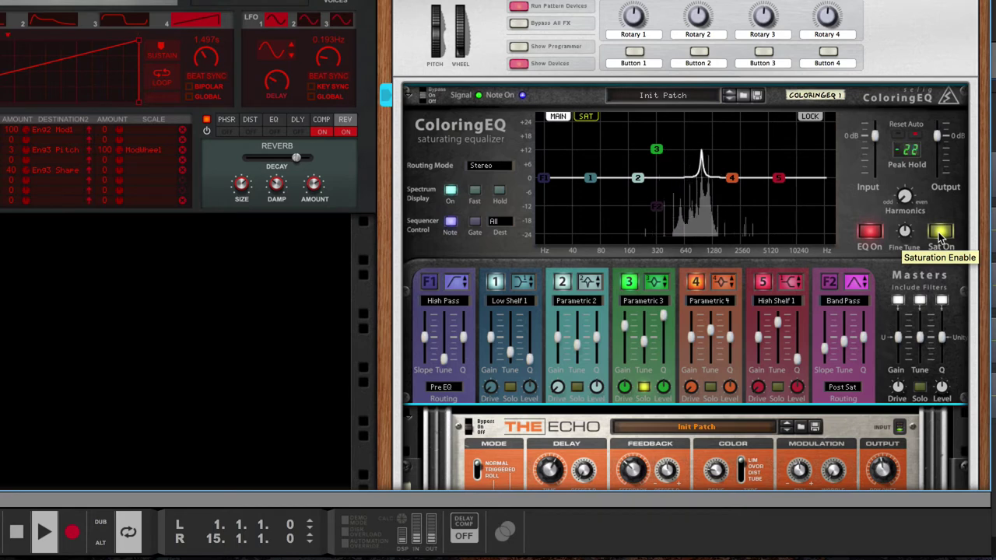
click(586, 118)
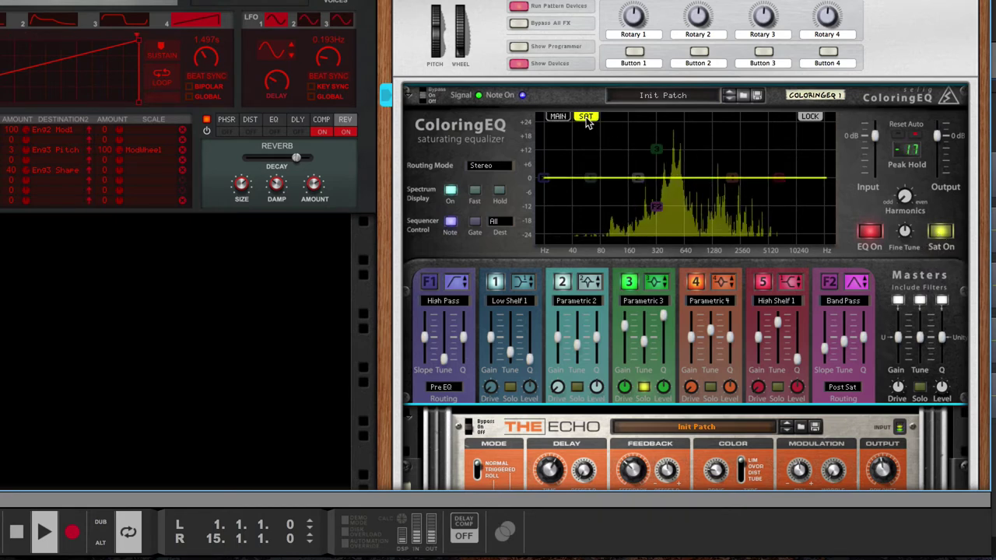
click(845, 388)
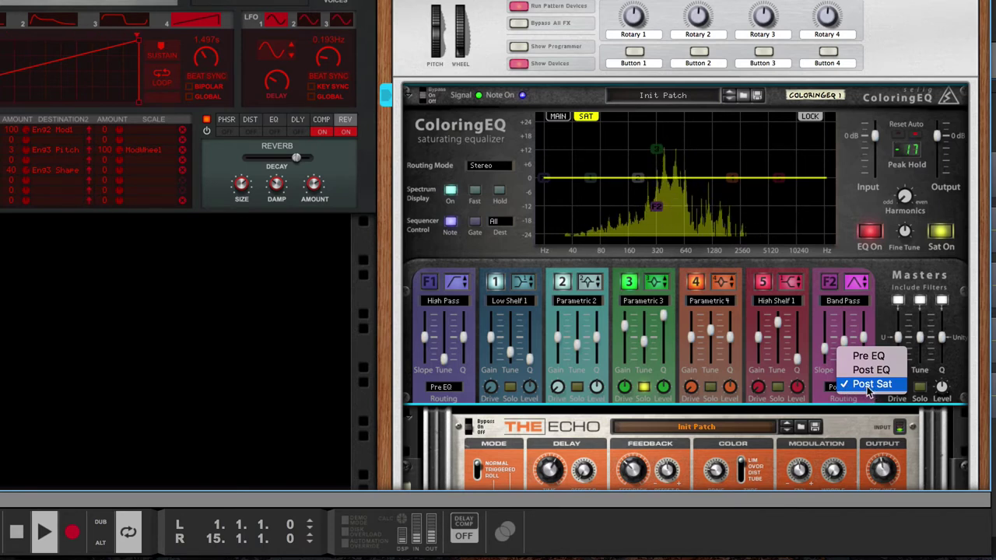
click(868, 386)
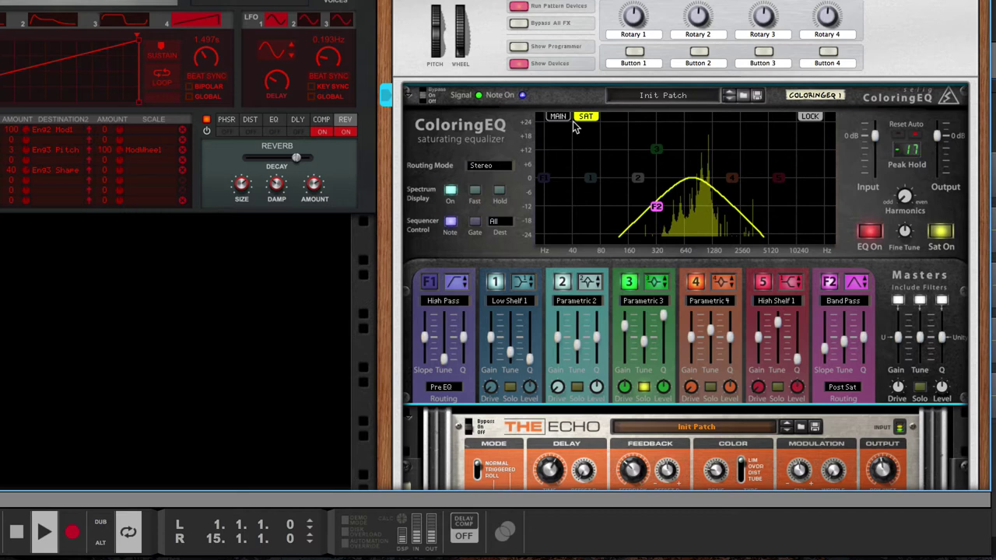
Toggle ColoringEQ band F2 off and back on.
click(829, 282)
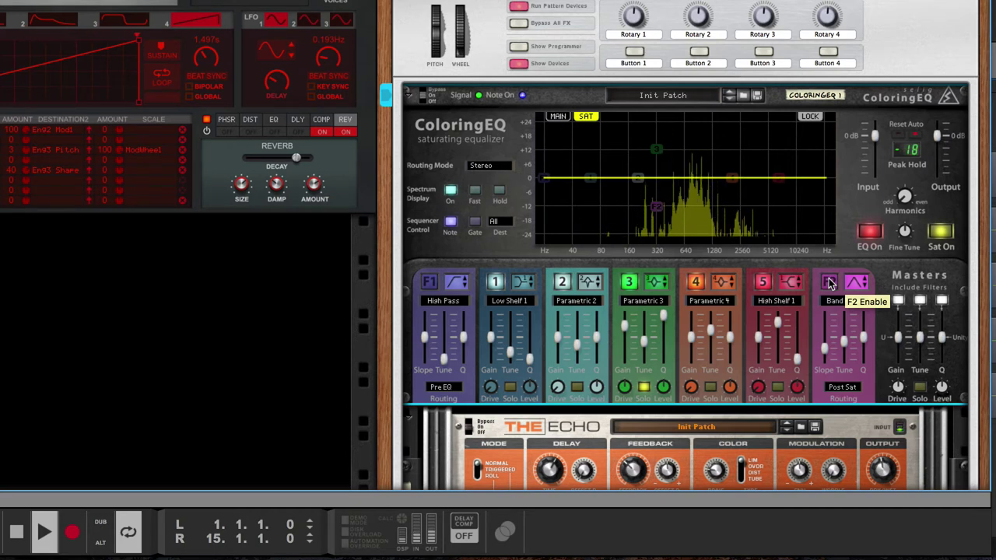
click(829, 282)
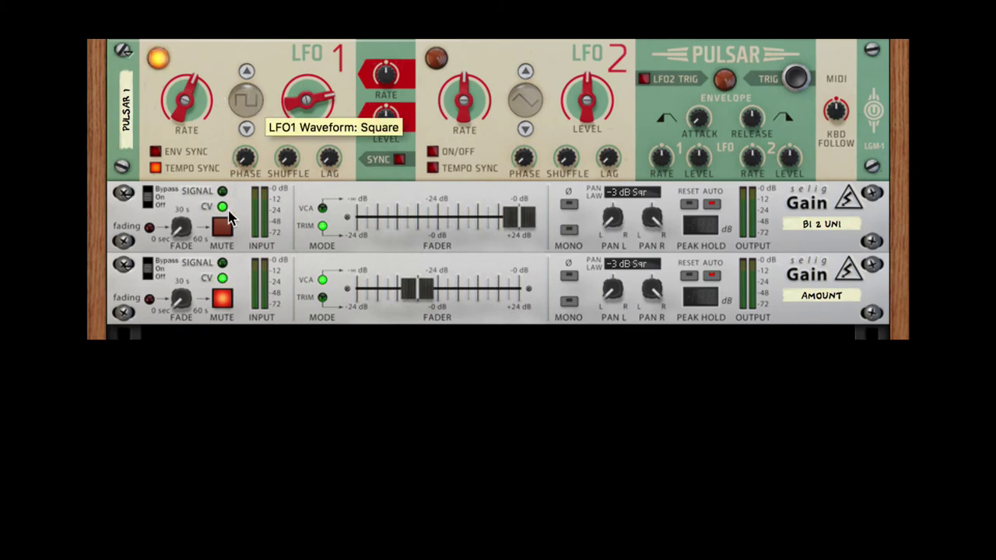
Unmute the AMOUNT Gain unit so NoteView's CV transpose follows the LFO.
click(218, 302)
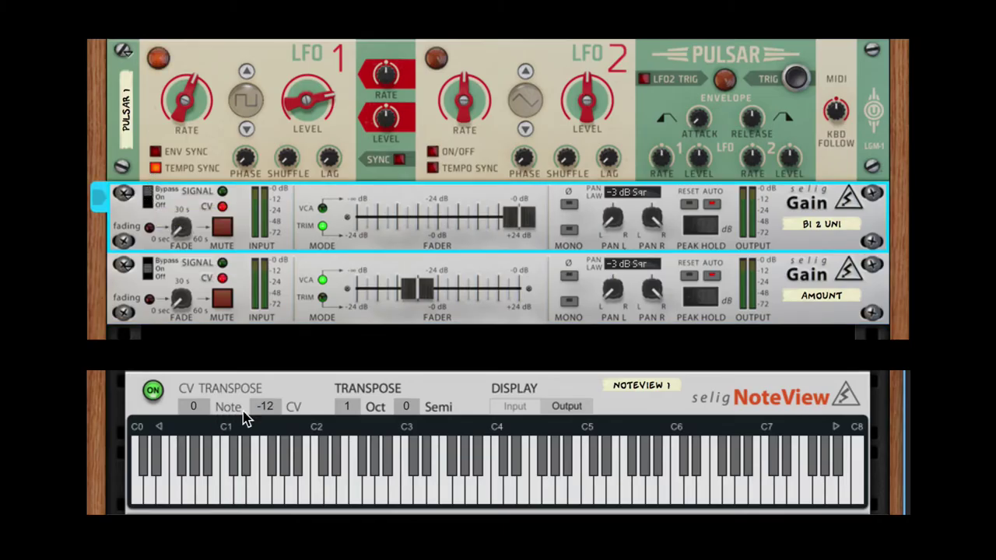
mouse_move(268, 416)
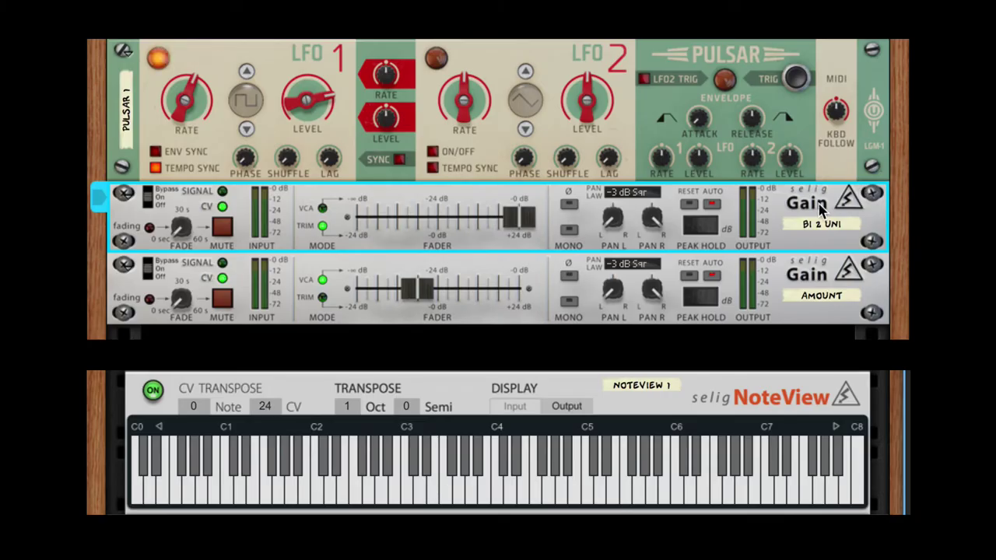
Check the rear cabling and invert the BI 2 UNI Gain unit's polarity.
key(Tab)
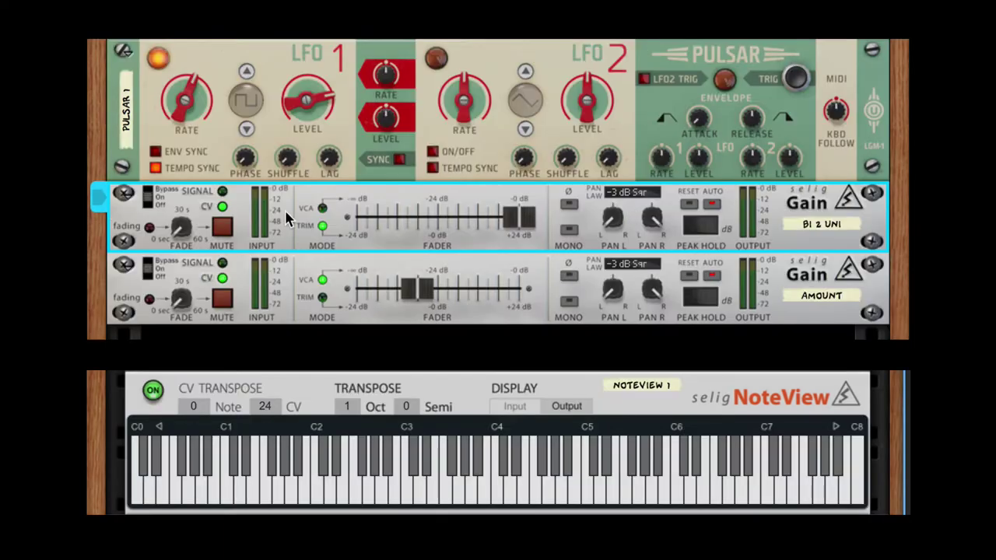
click(570, 206)
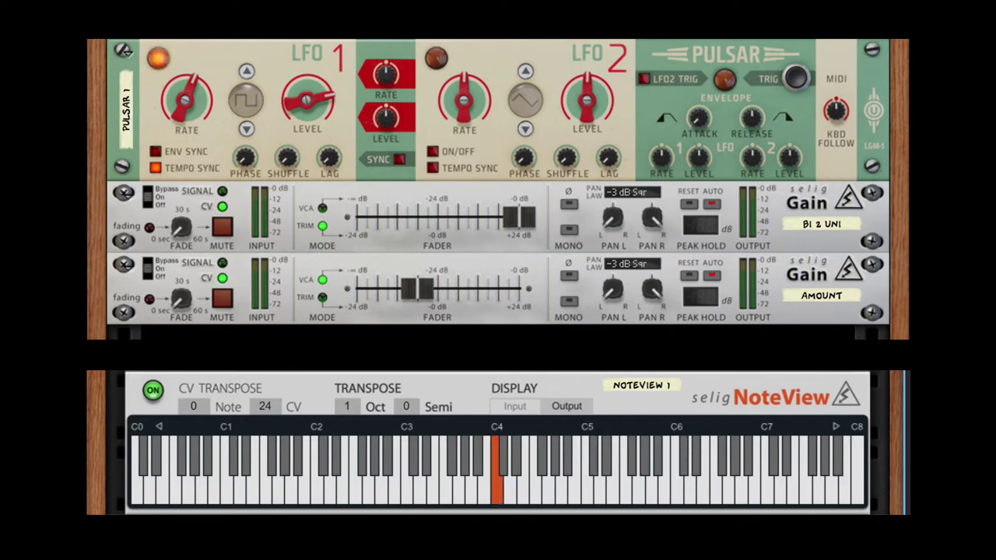
Set Pulsar LFO1's synced rate to 3/4 and its waveform to the staircase shape.
click(171, 111)
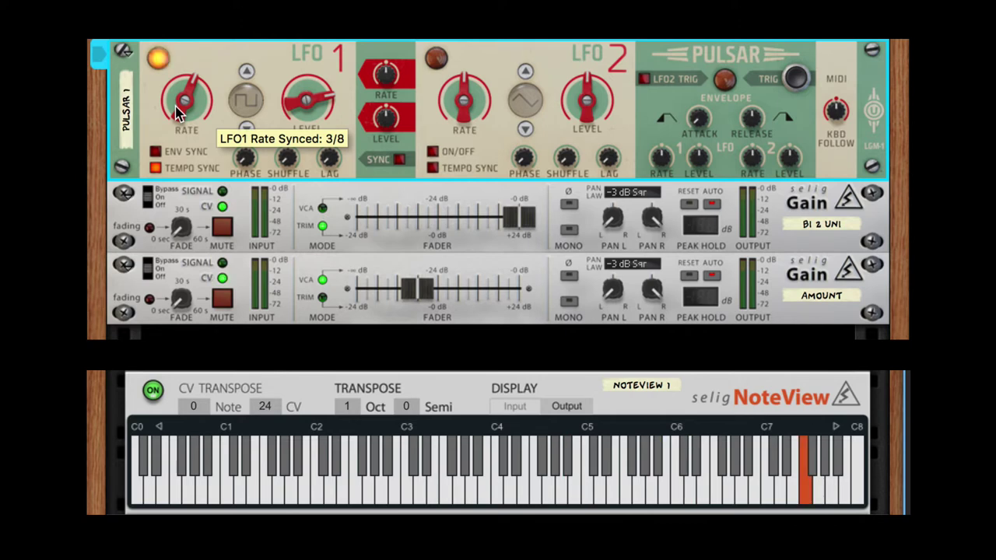
drag(176, 113, 175, 138)
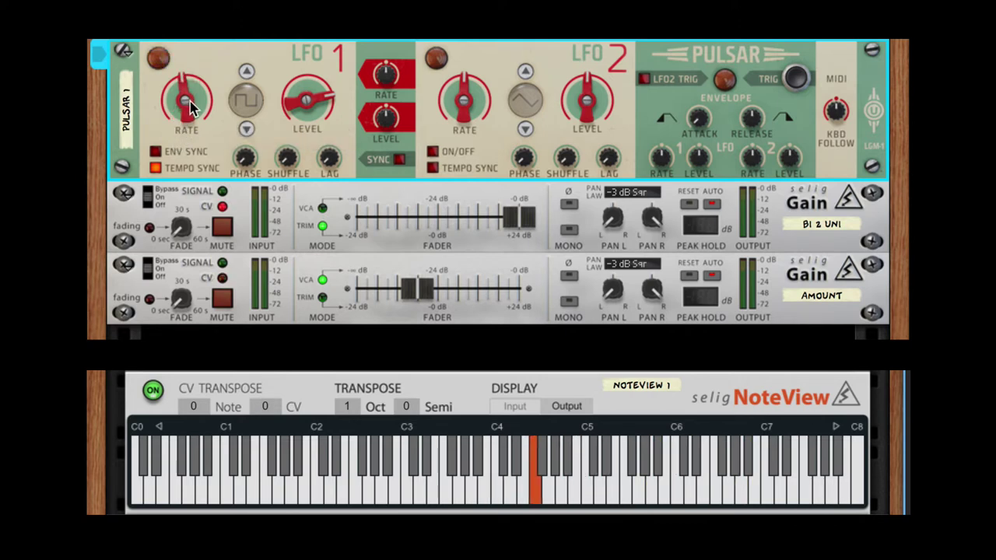
mouse_move(189, 106)
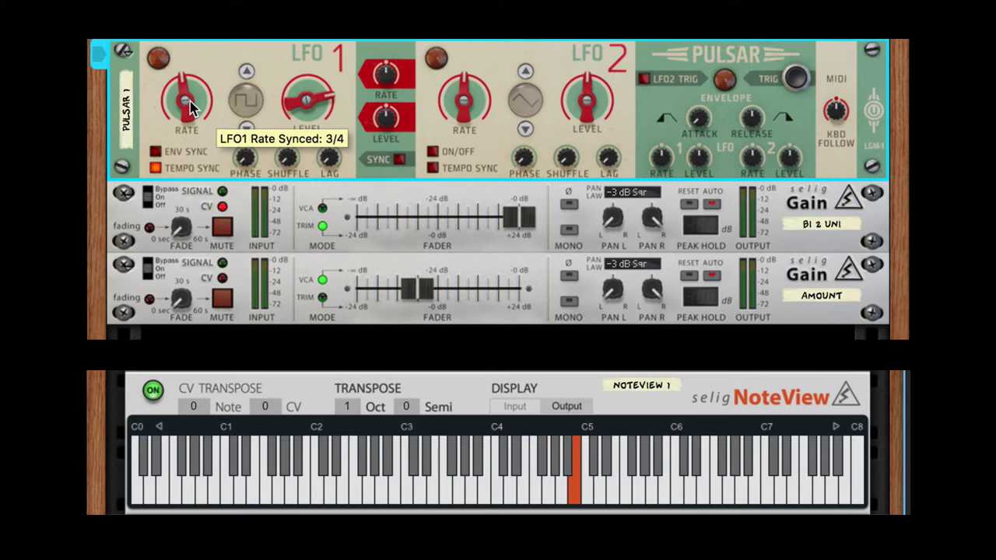
click(246, 72)
click(247, 72)
click(247, 72)
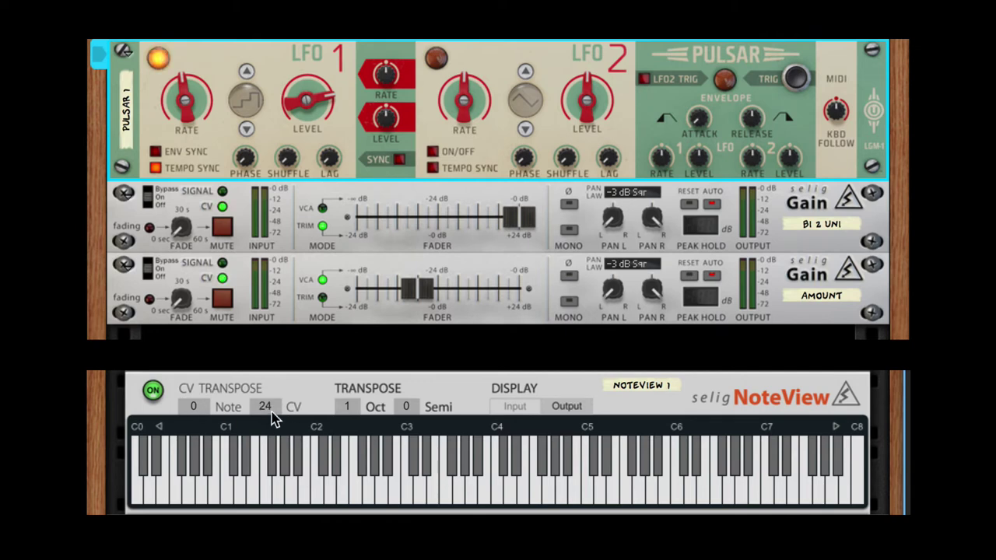
mouse_move(271, 418)
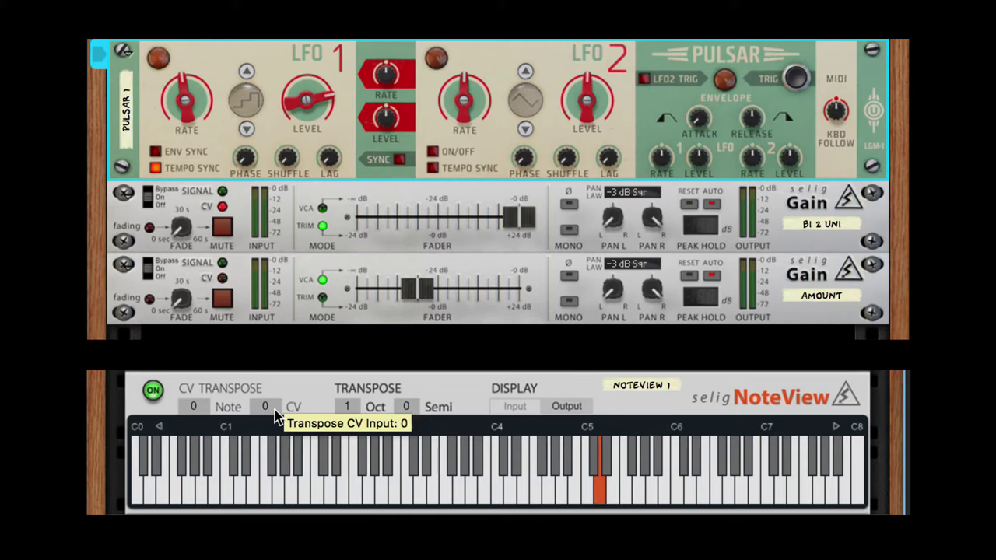
Set NoteView's transpose to Oct 0 and Semi +7.
drag(347, 408, 404, 421)
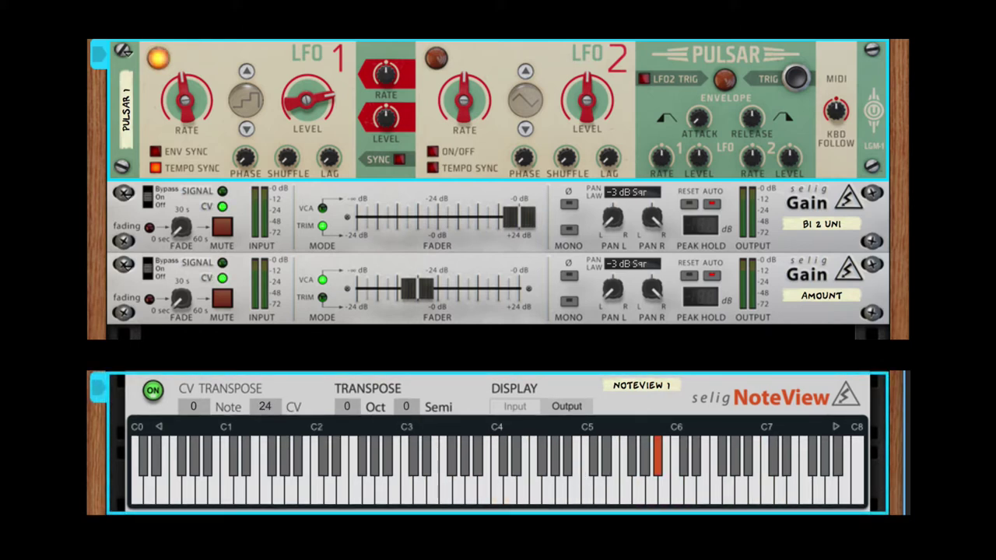
drag(406, 408, 405, 385)
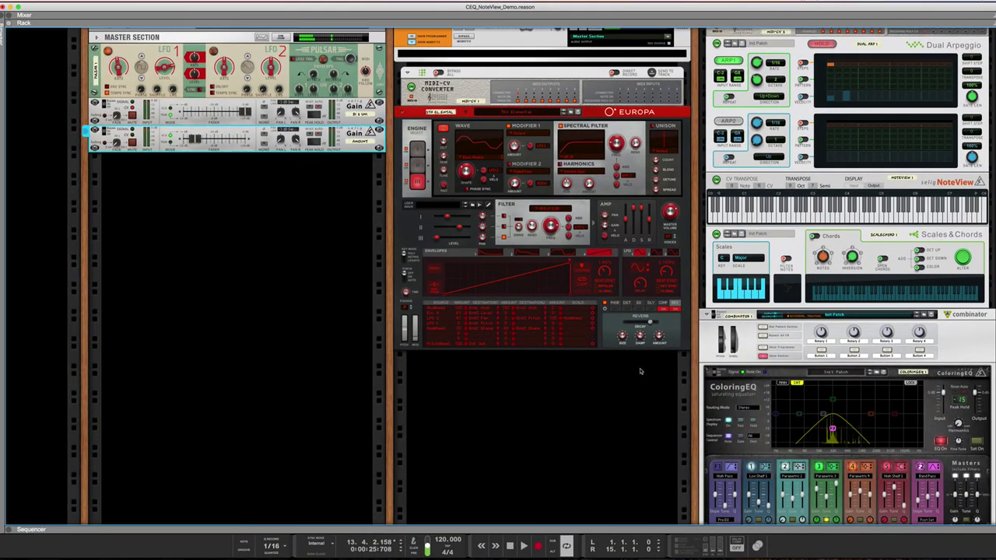
scroll(787, 239, up, 2)
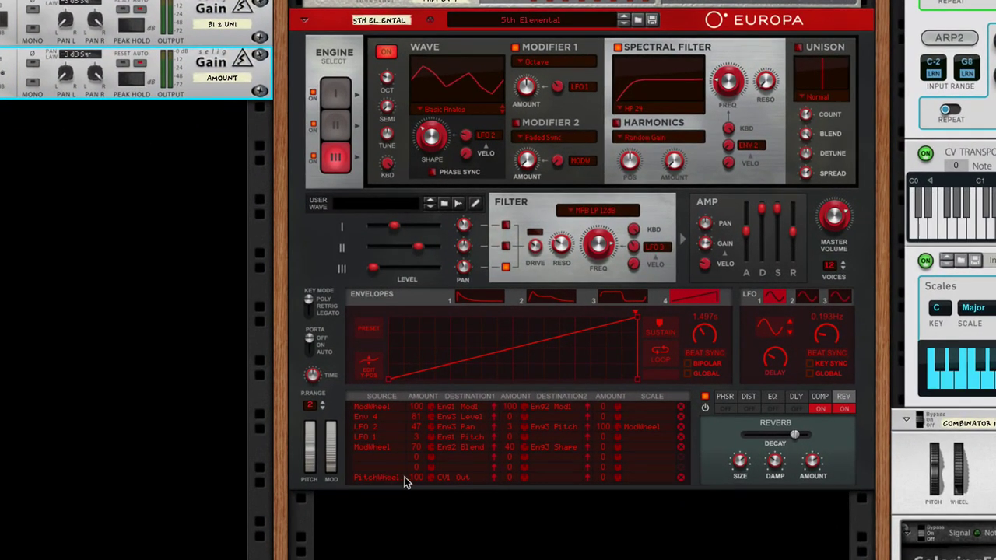
key(Tab)
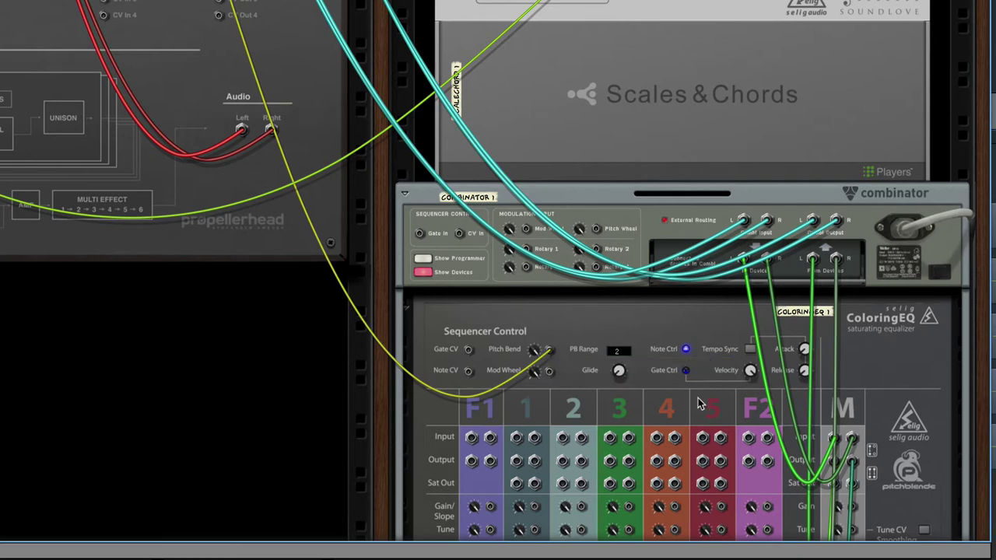
key(Tab)
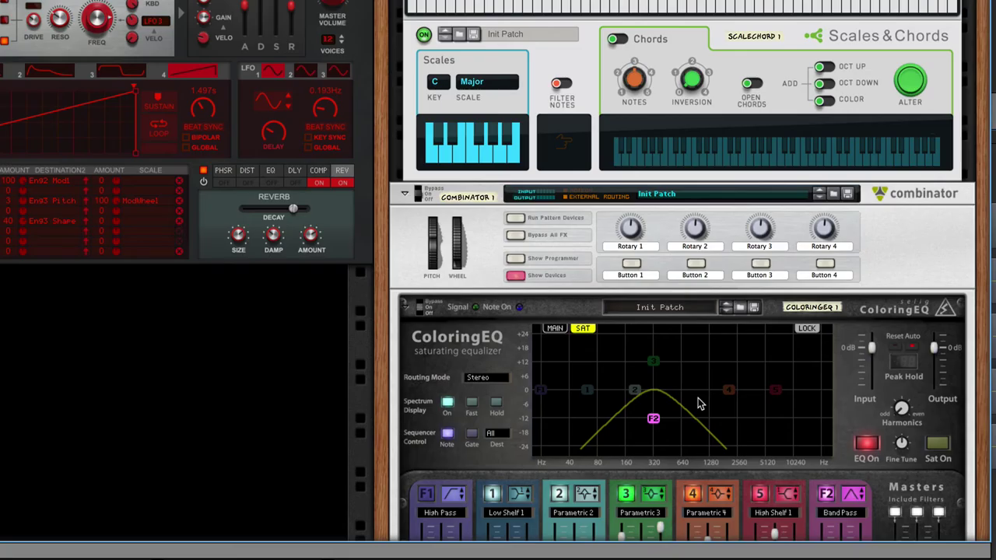
Enable ColoringEQ's sequencer Gate, re-mute AMOUNT Gain, zero NoteView Semi, and give Arp 1 velocity with step 1 full.
click(472, 436)
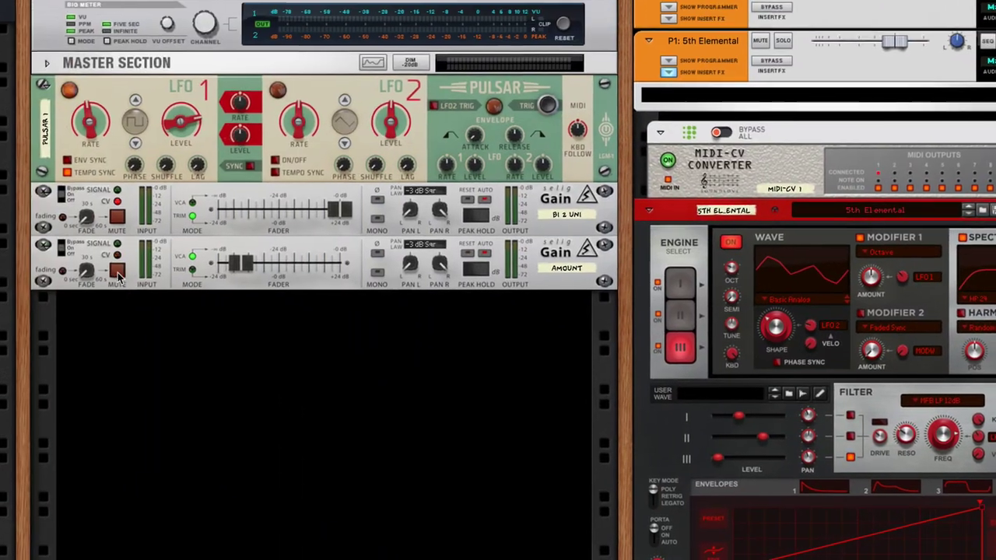
click(121, 273)
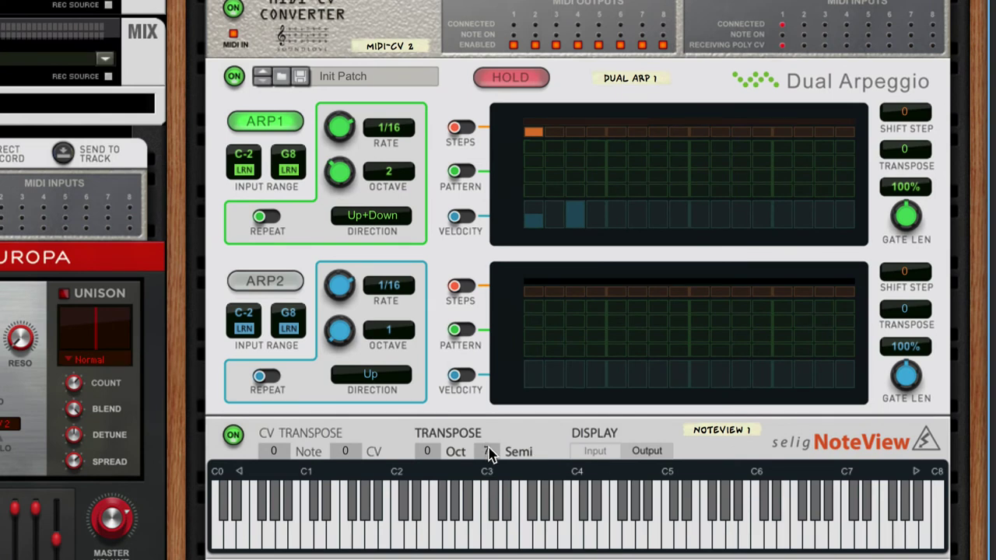
drag(489, 455, 482, 504)
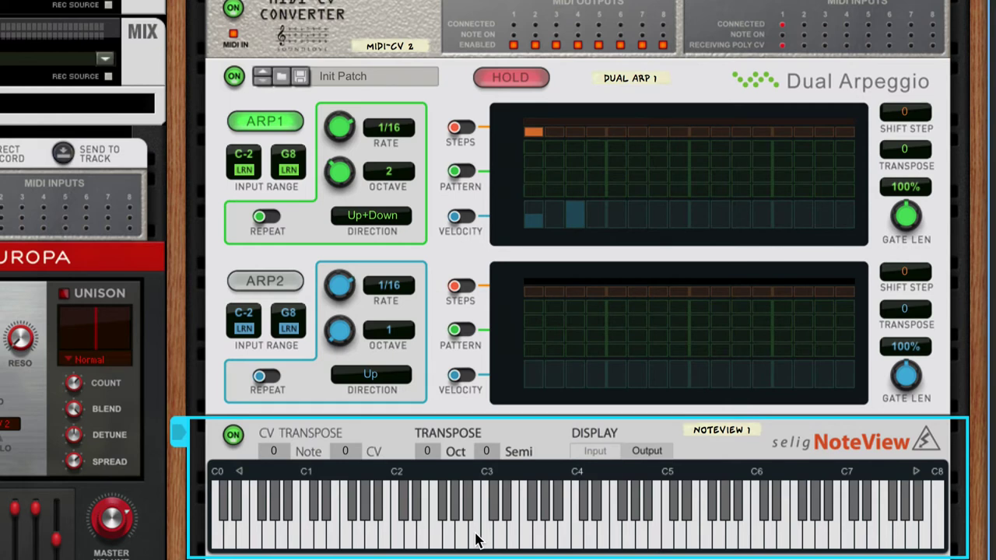
click(462, 217)
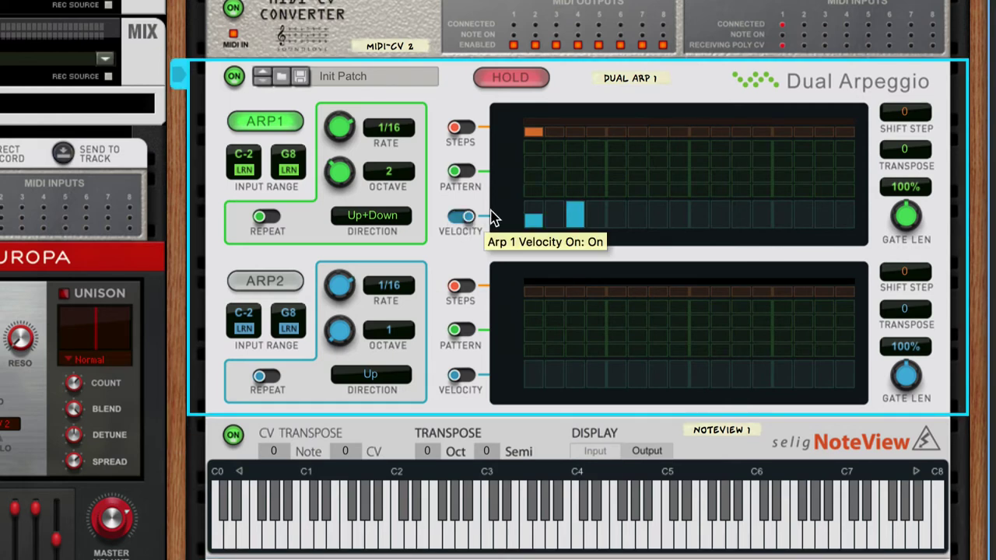
drag(534, 219, 533, 182)
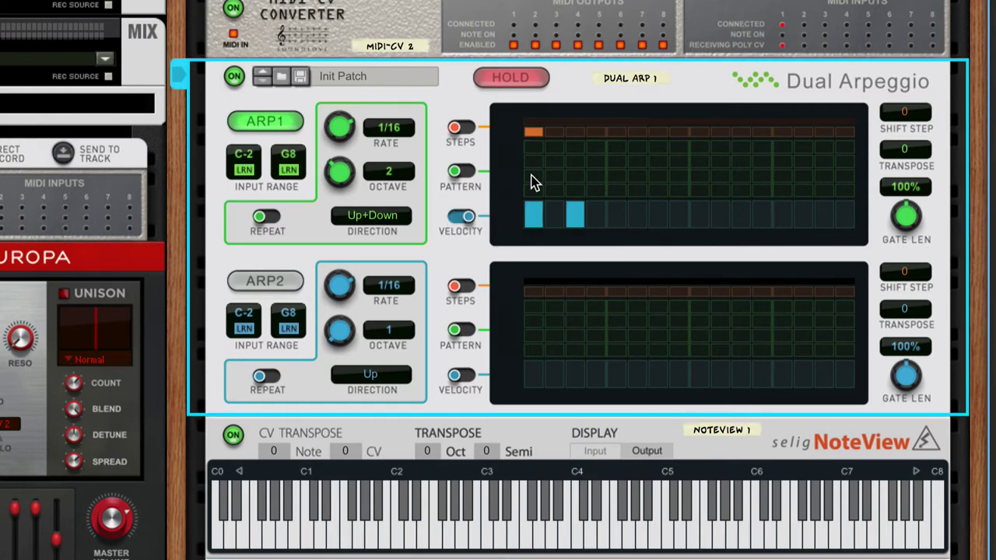
On ColoringEQ's rear panel, raise the sequencer velocity amount to 100 %.
scroll(600, 429, down, 15)
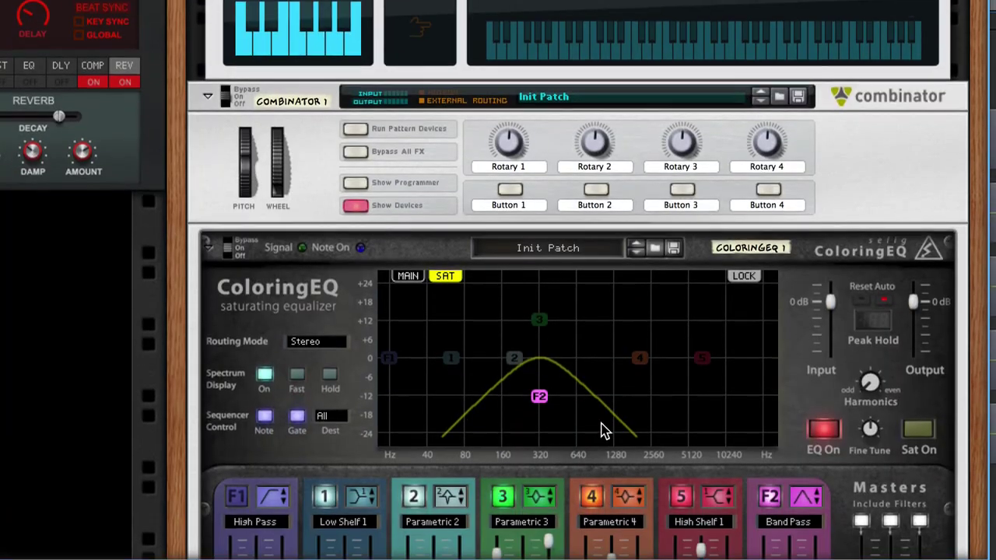
key(Tab)
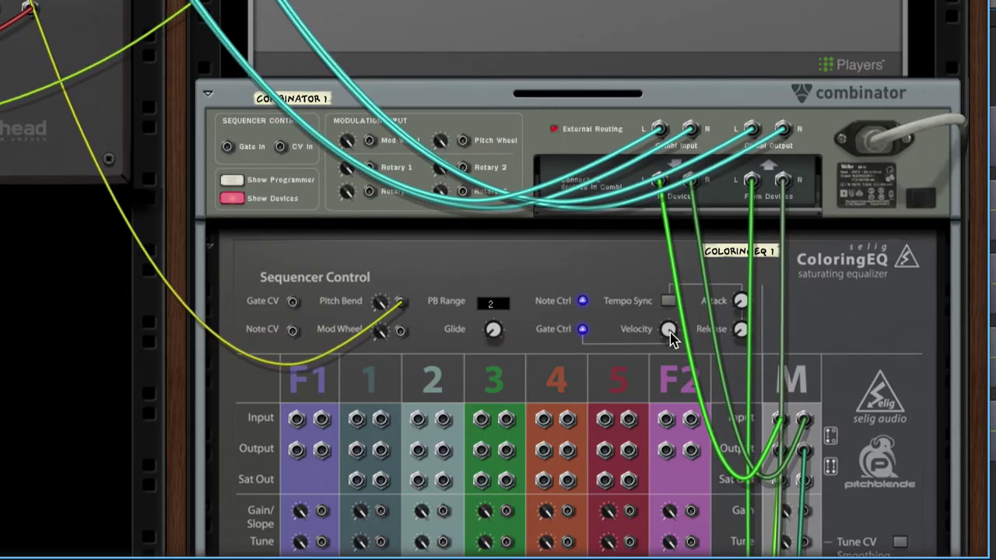
drag(667, 330, 684, 247)
drag(687, 206, 699, 319)
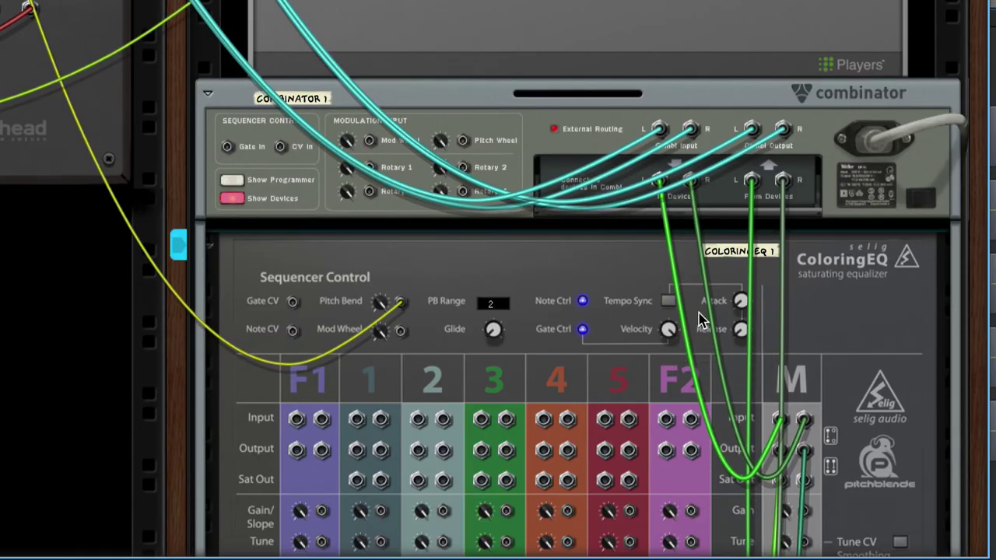
key(Tab)
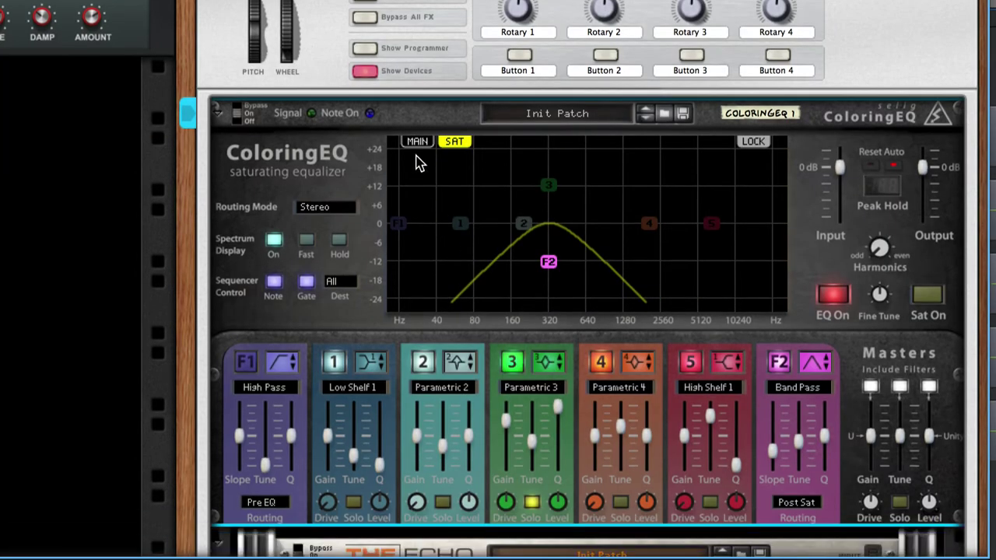
Show ColoringEQ's MAIN curve to check band 3 at +12 dB, then return to the Dual Arpeggio.
click(408, 274)
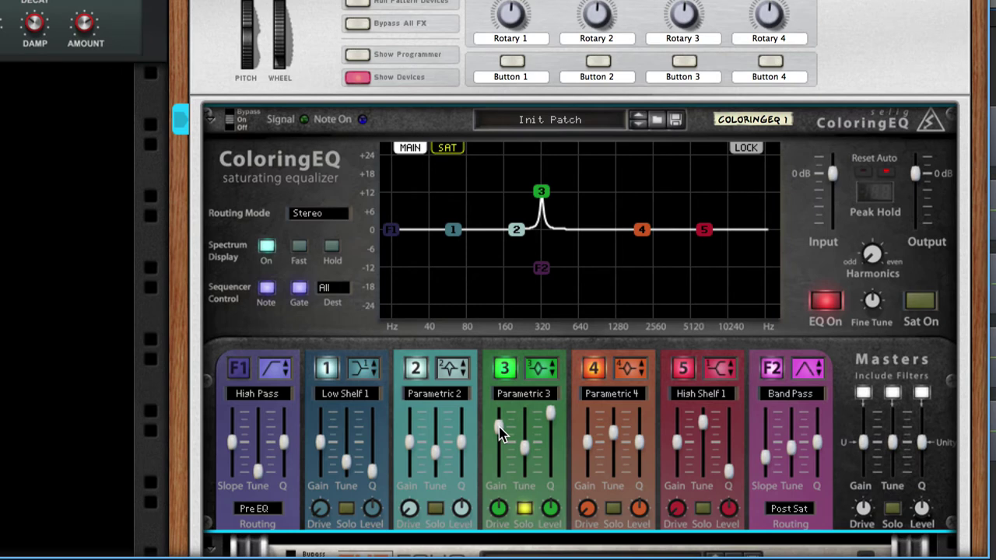
mouse_move(501, 433)
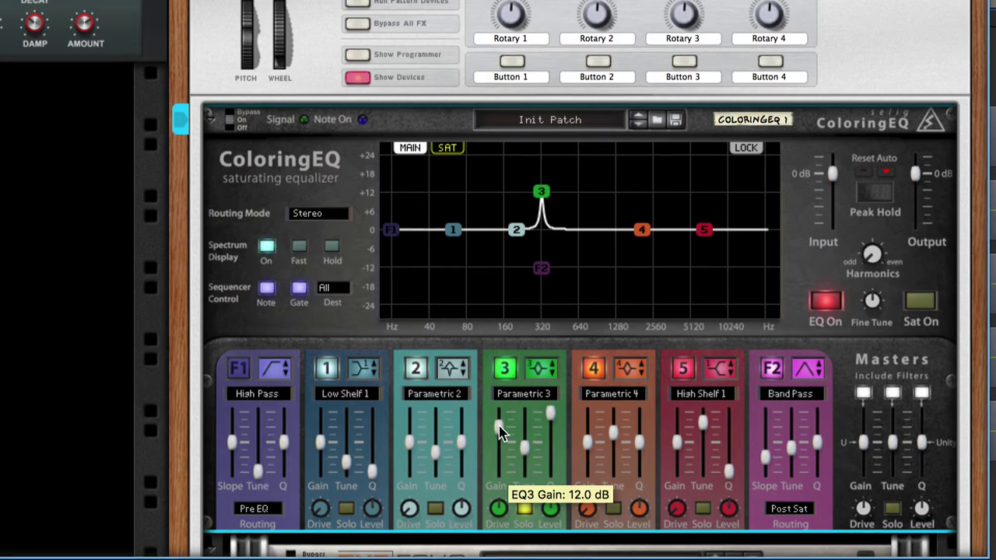
scroll(500, 432, up, 15)
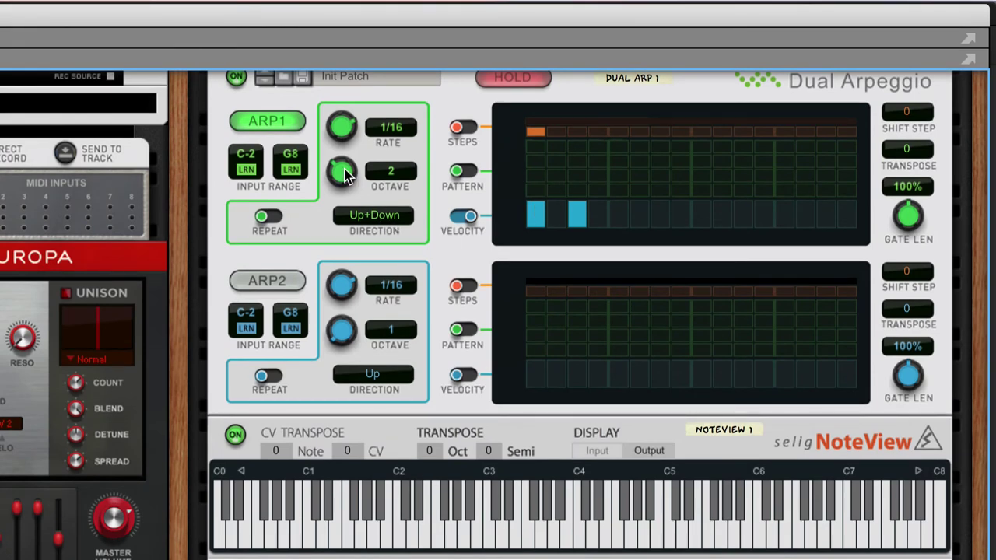
Set Arp 1's octave range to 1, turn off its velocity lane, and transpose NoteView up one octave.
click(347, 176)
drag(336, 209, 334, 215)
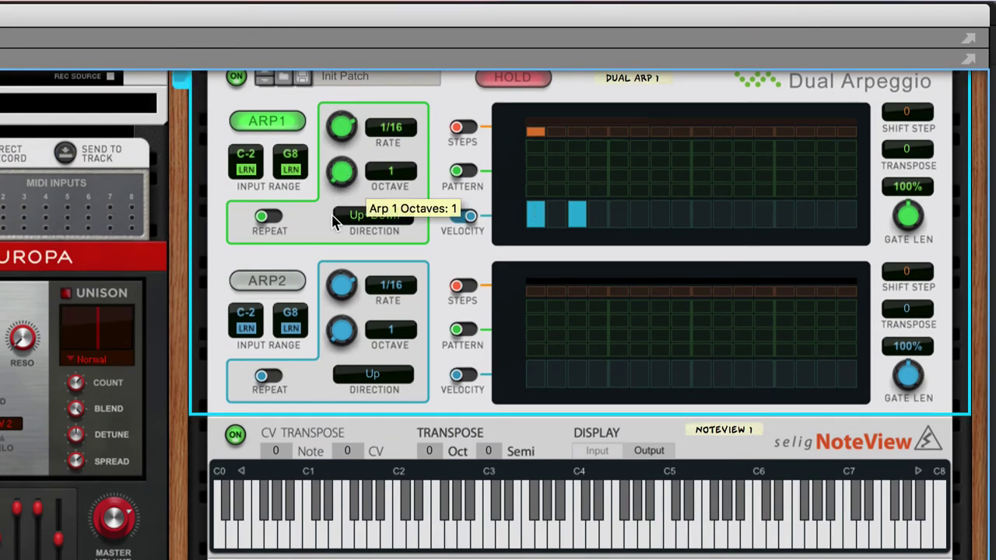
click(457, 217)
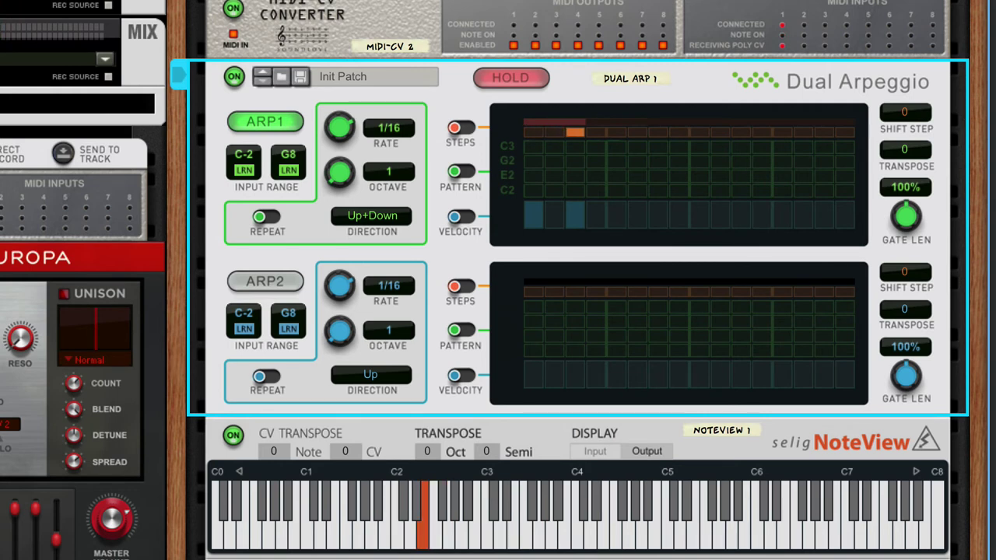
drag(434, 459, 432, 440)
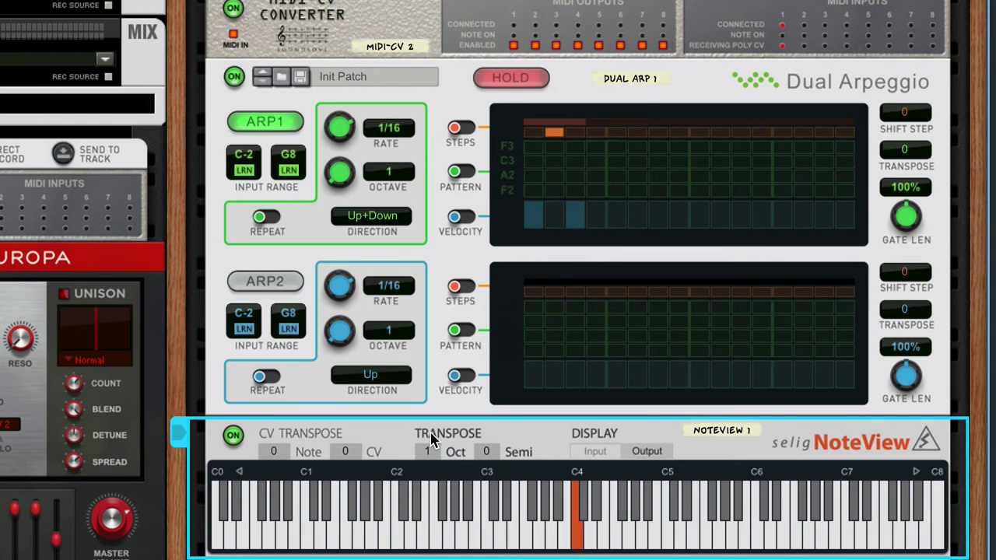
Re-enable Arp 1's velocity lane and set varied velocities on steps 1–3.
click(459, 225)
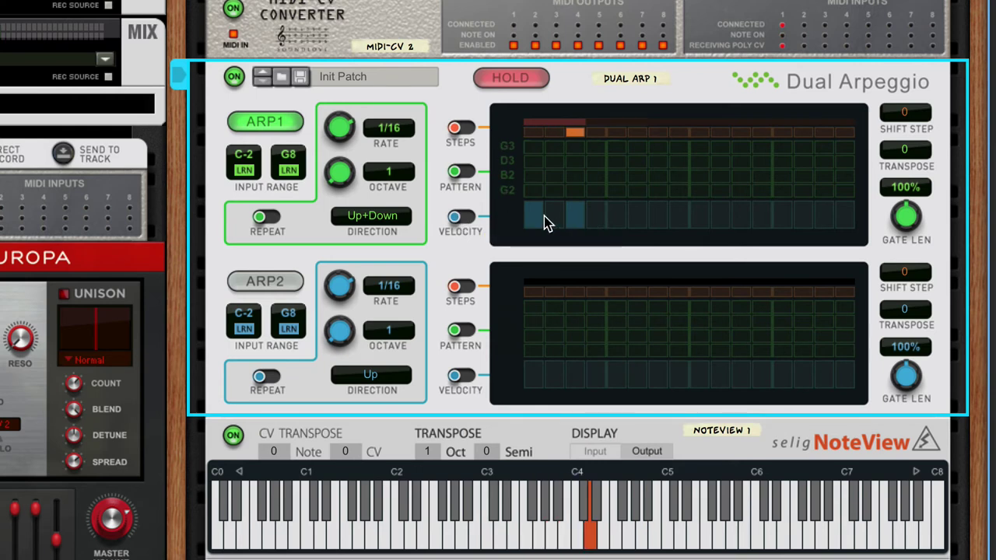
click(488, 221)
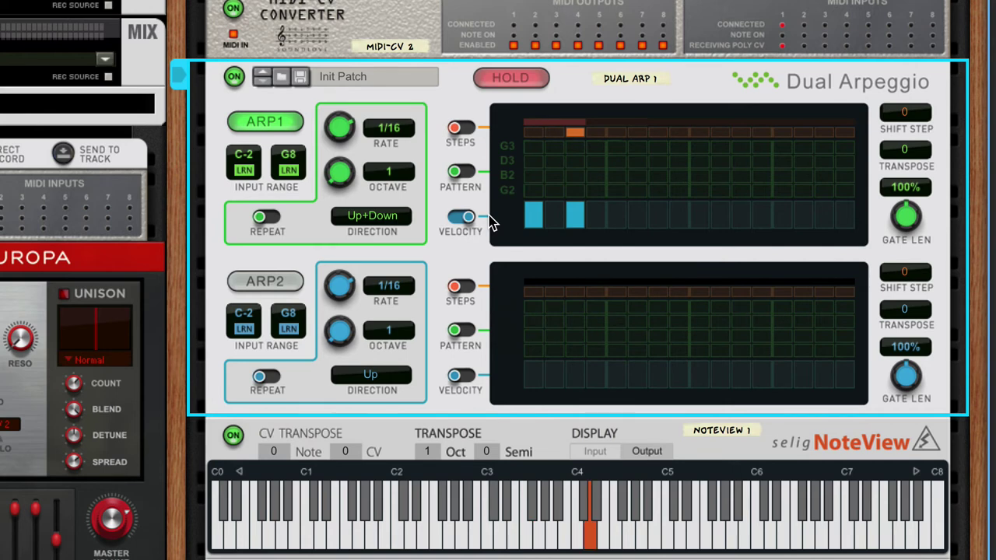
click(550, 216)
click(535, 213)
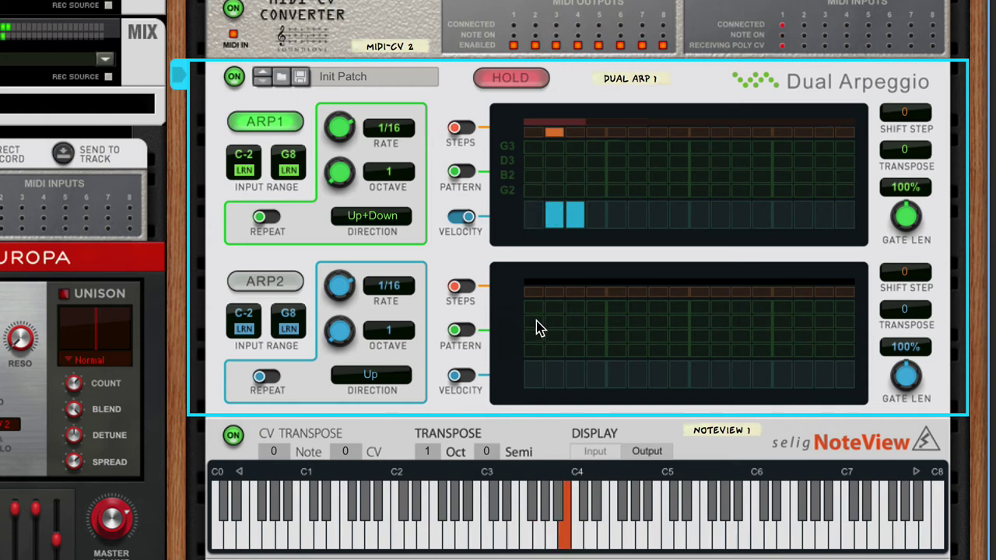
click(577, 225)
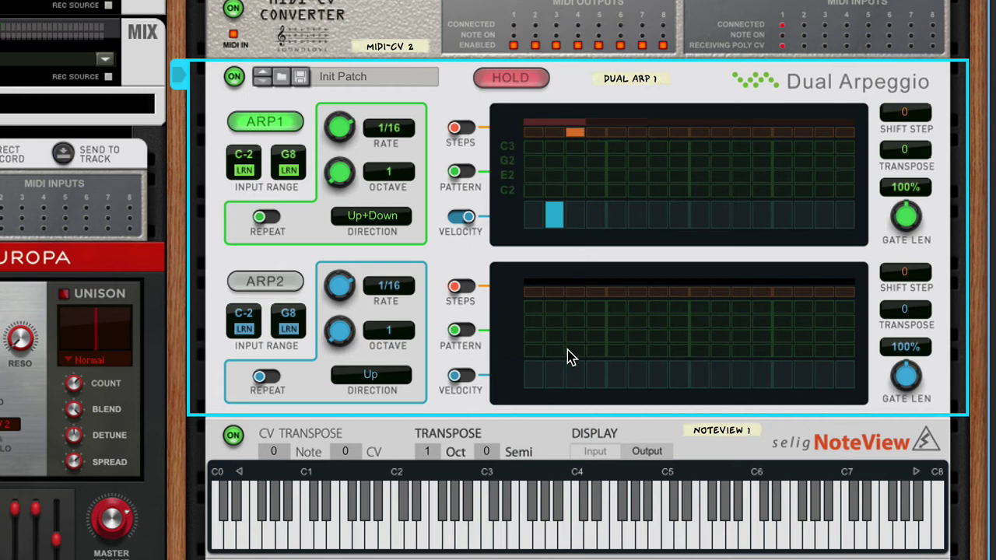
click(571, 220)
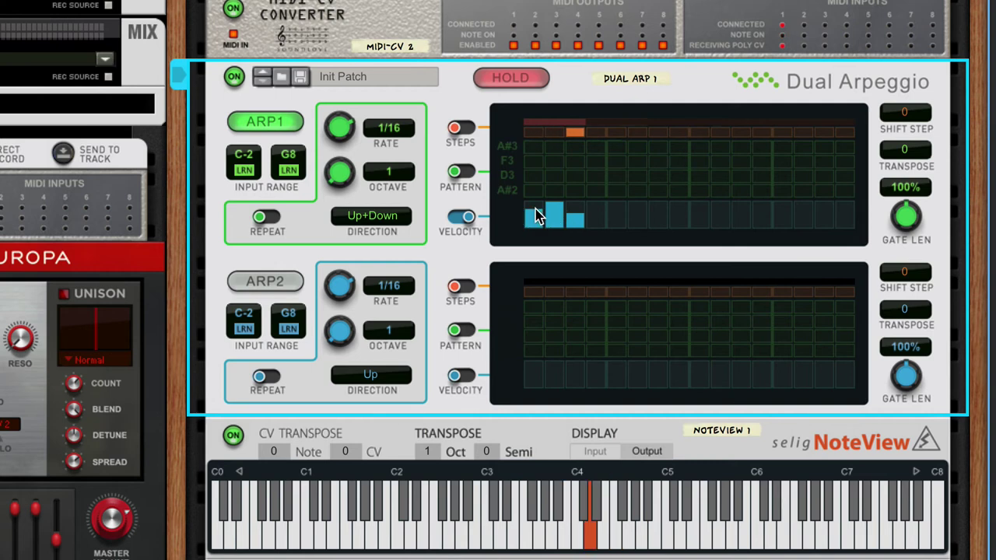
click(536, 217)
Redraw Arp 1's velocity bars in one stroke, with a tall first step and a shorter second.
mouse_move(534, 221)
mouse_down()
mouse_move(536, 178)
mouse_move(556, 218)
mouse_move(585, 223)
mouse_move(574, 225)
mouse_move(575, 215)
mouse_up()
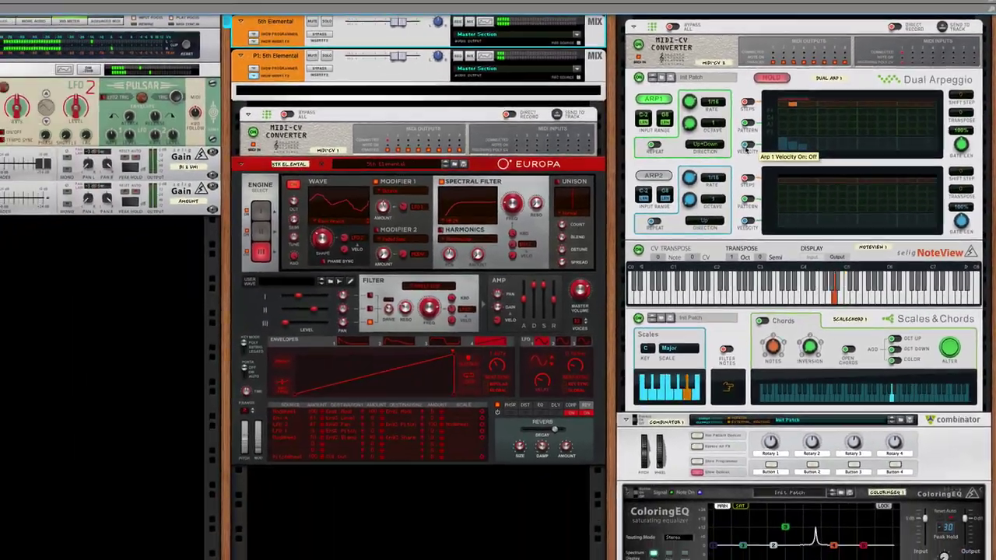
On the rear panel, set ColoringEQ's pitch-bend range to 2.
key(Tab)
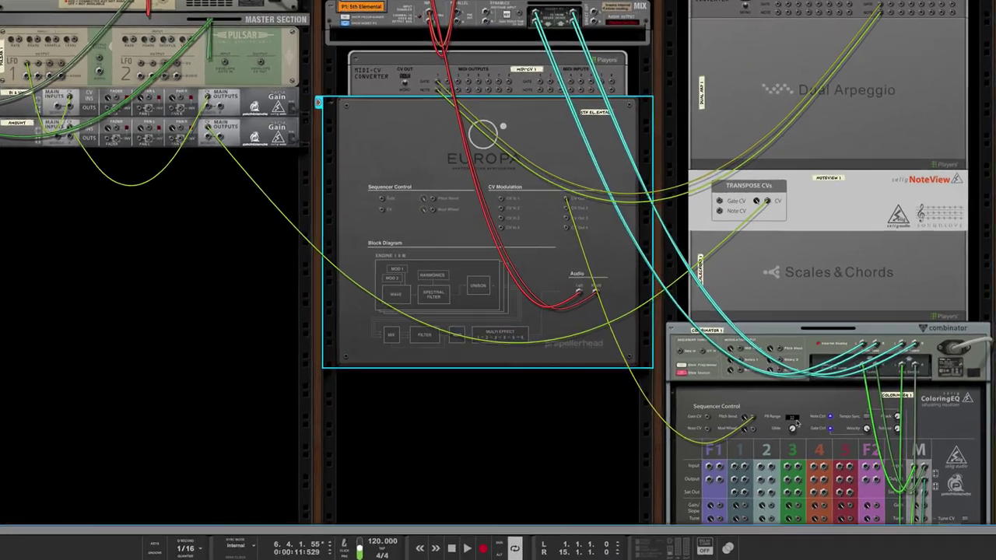
click(814, 428)
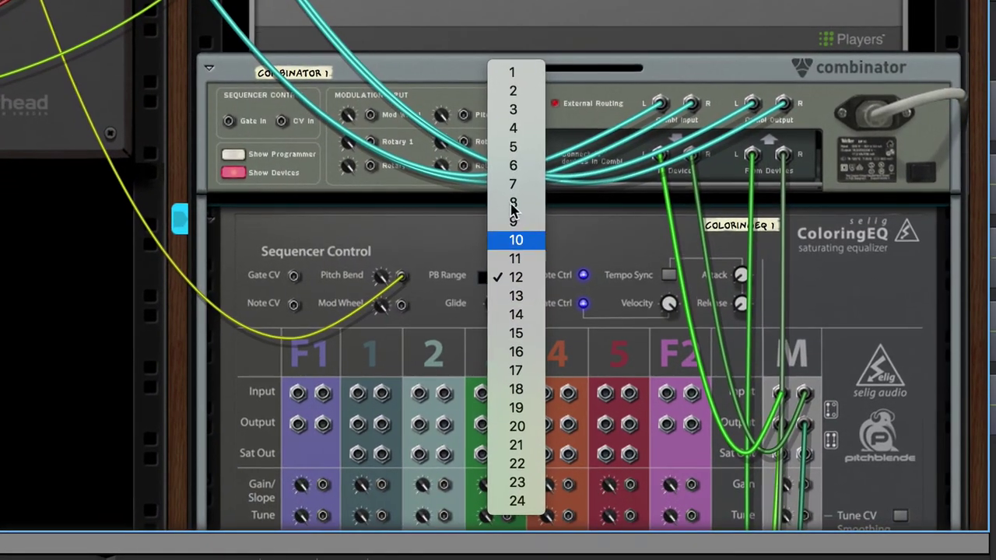
click(513, 92)
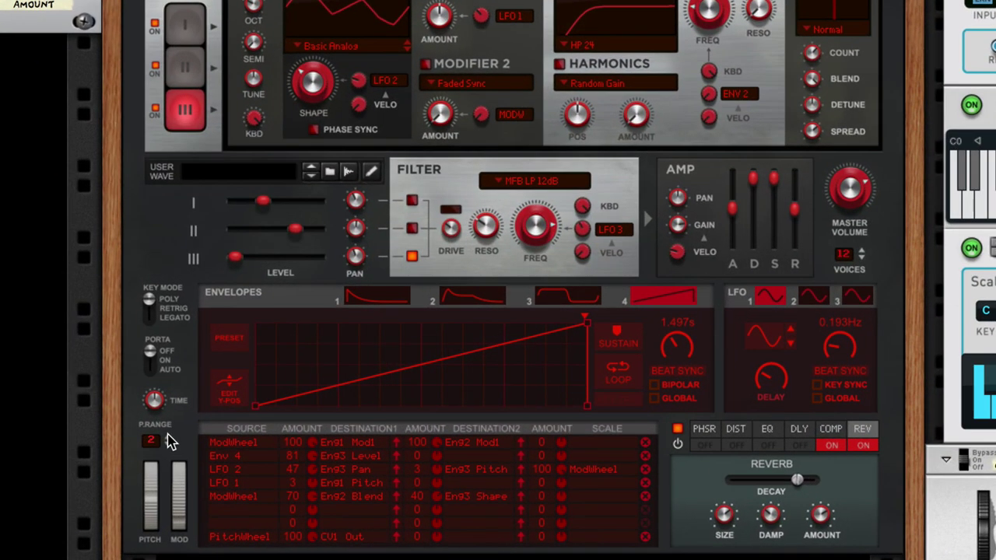
Raise Europa's pitch-bend range to 9, restore ColoringEQ's PB Range to 12, and face the rack front.
click(171, 441)
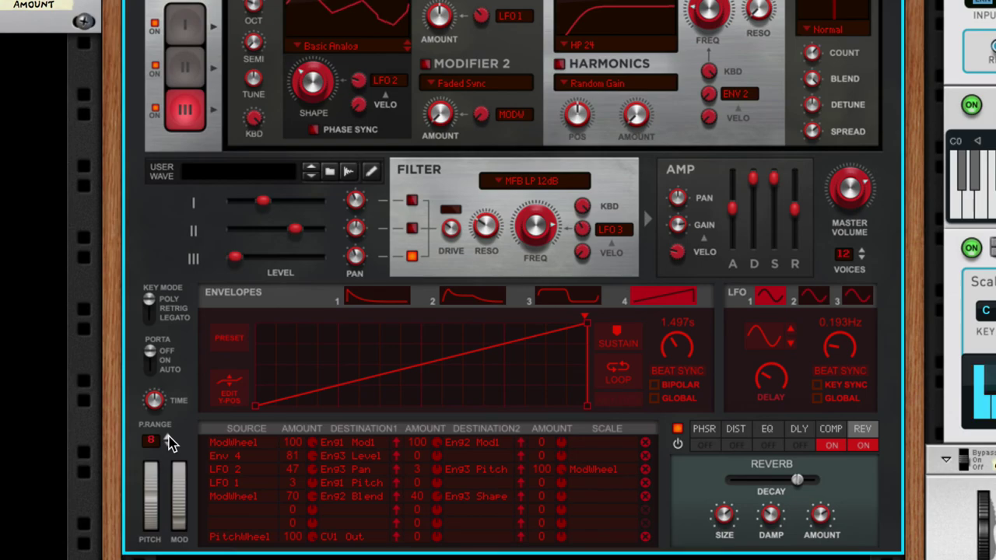
click(167, 437)
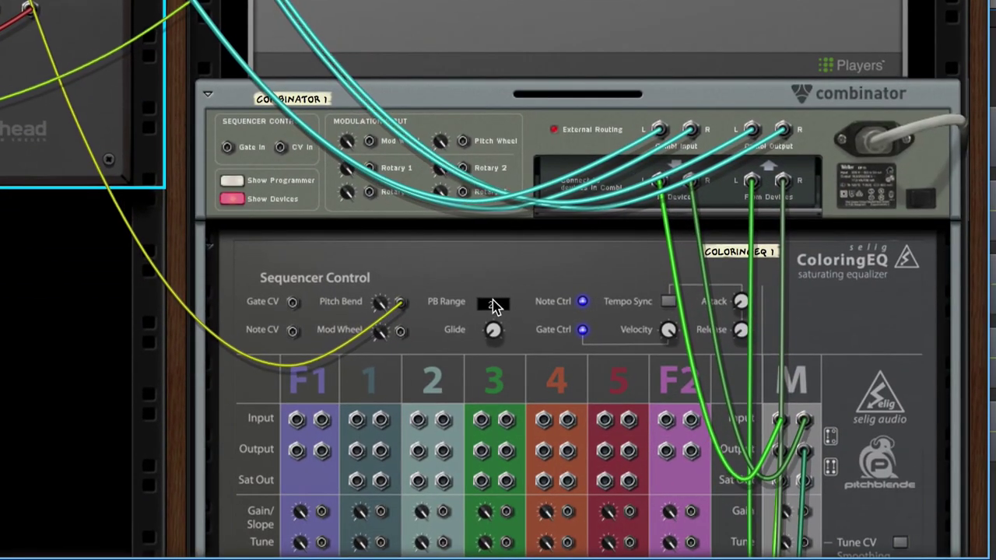
click(494, 305)
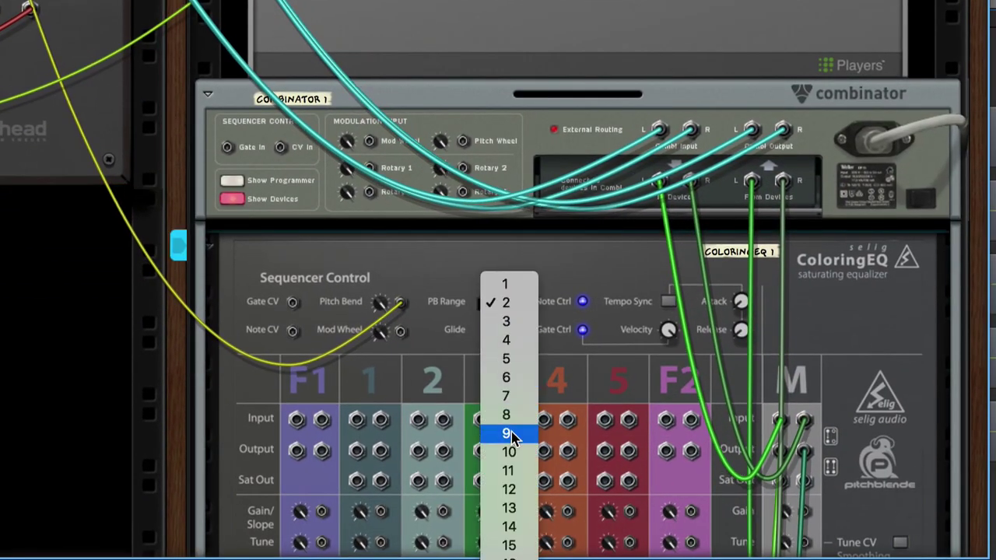
click(508, 490)
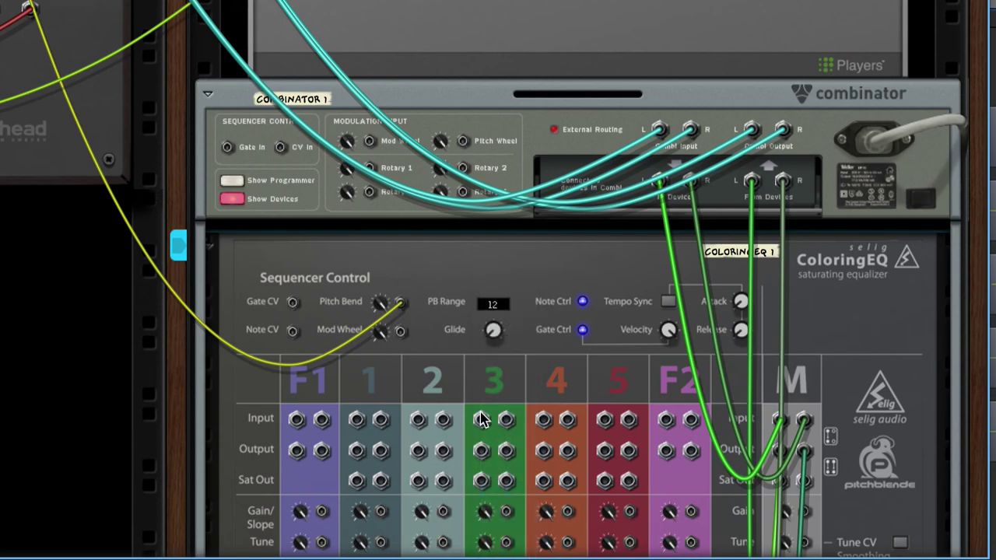
key(Tab)
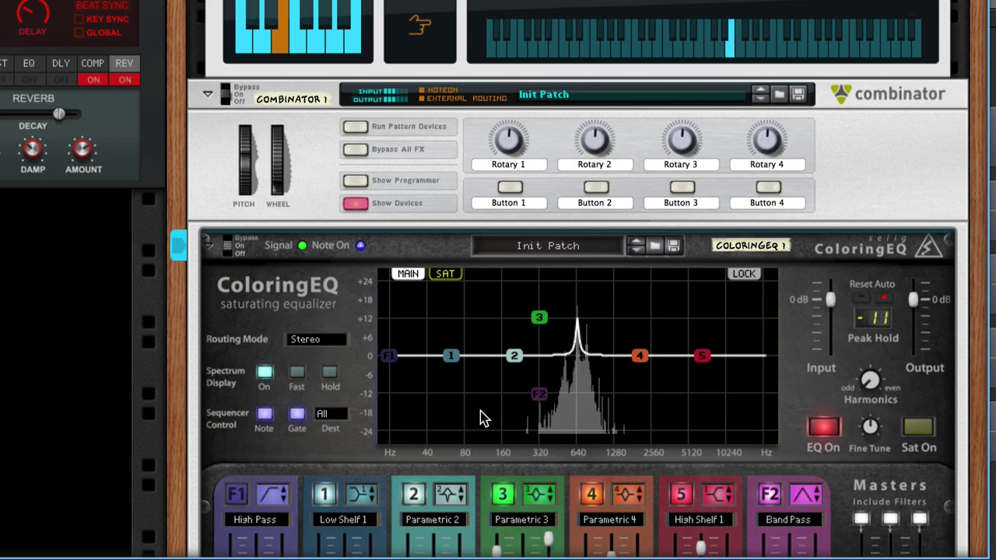
Turn off the Gate button under ColoringEQ's Sequencer Control.
click(297, 415)
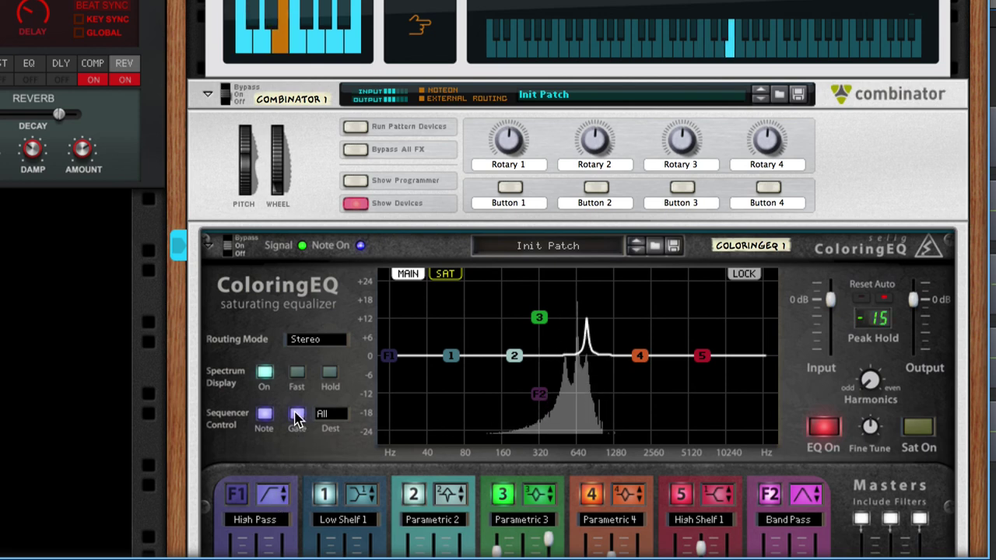